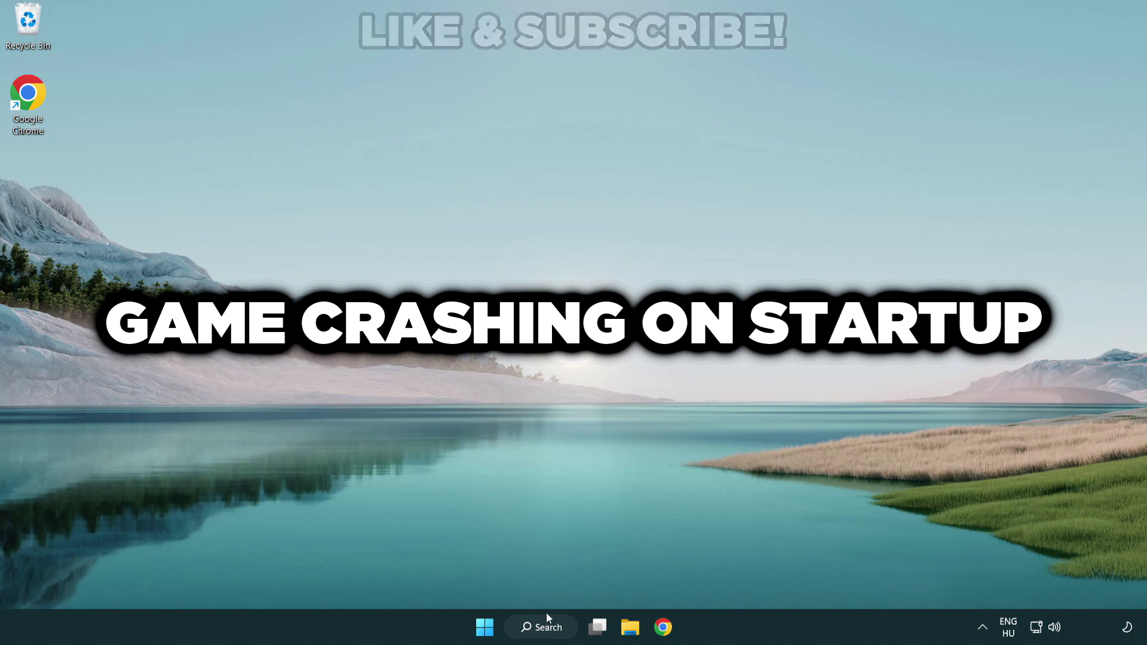
Search Windows for 'device manager' so Device Manager (Control panel) shows as the best match
click(554, 635)
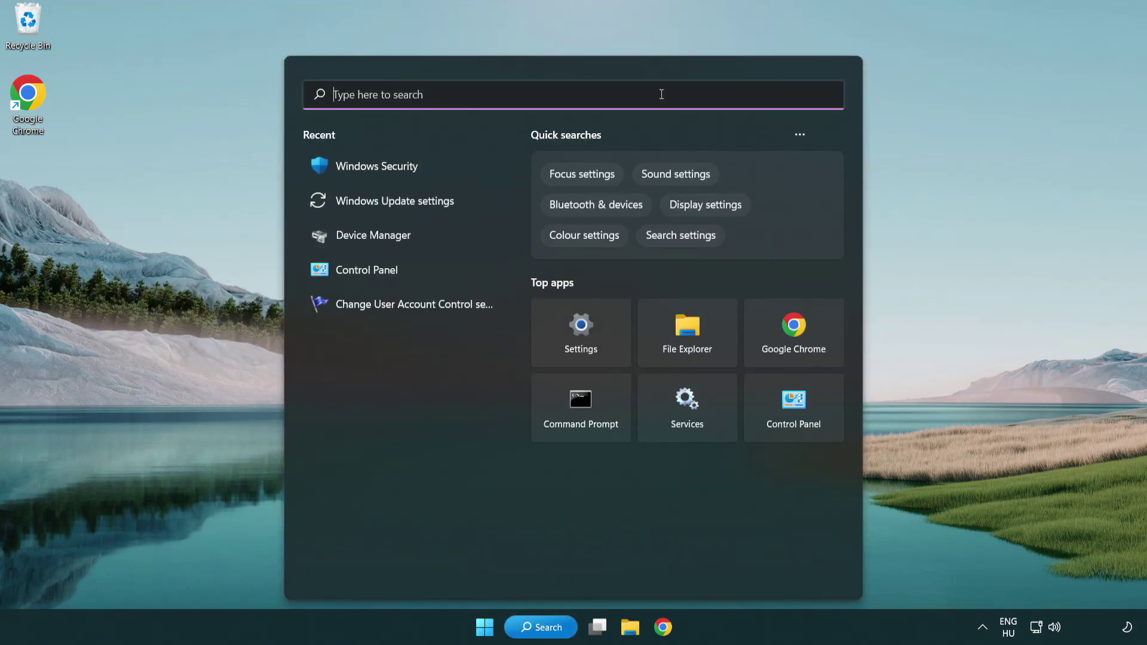
text(device m)
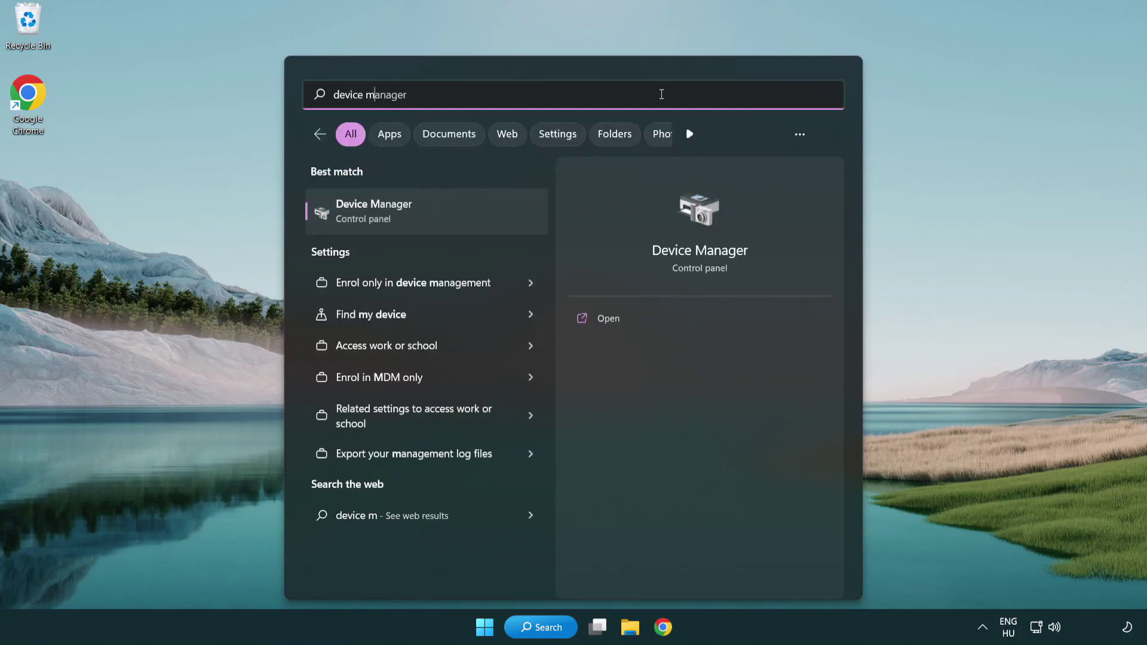
text(anager)
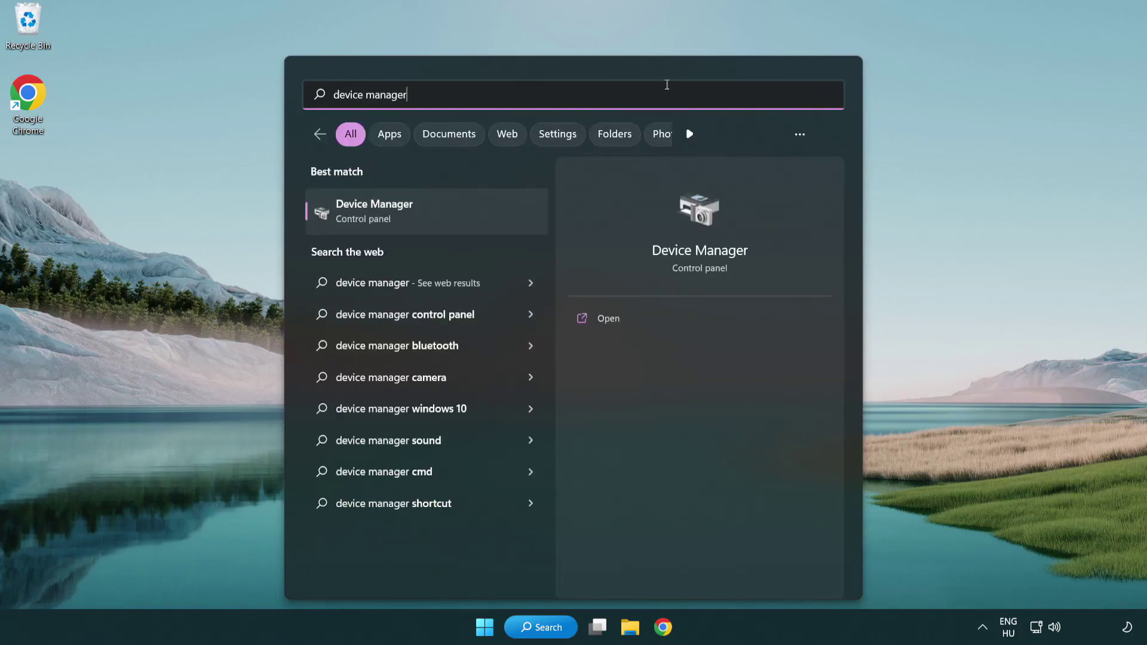
Launch Device Manager, expand Display adapters and bring up the VMware SVGA 3D adapter's actions
click(459, 220)
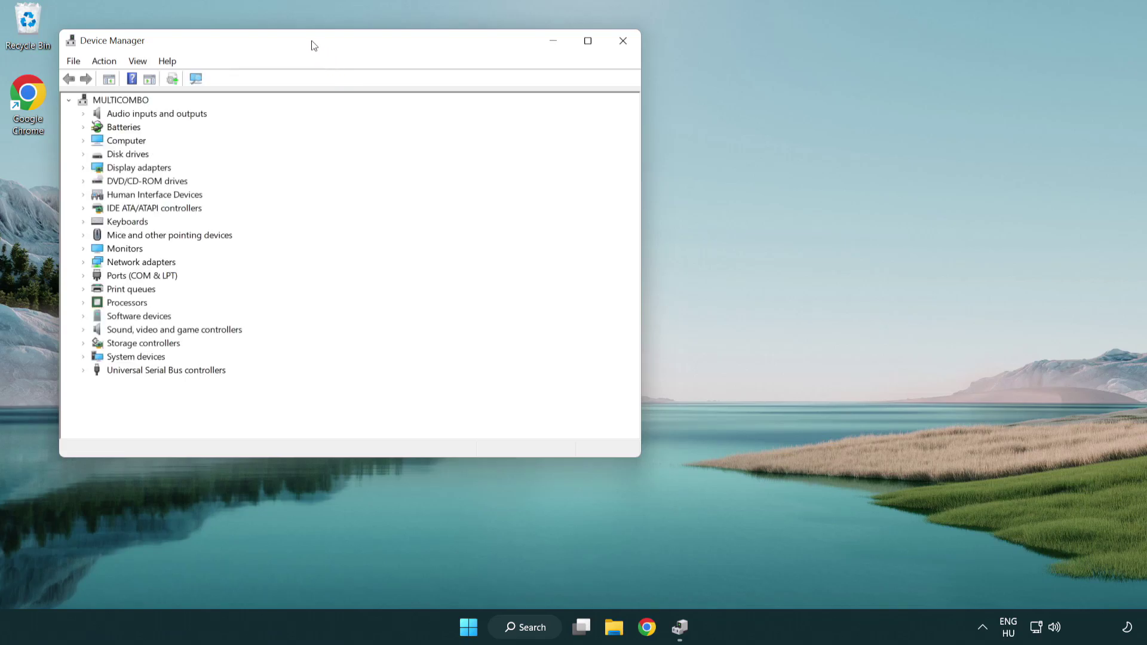
drag(314, 45, 506, 116)
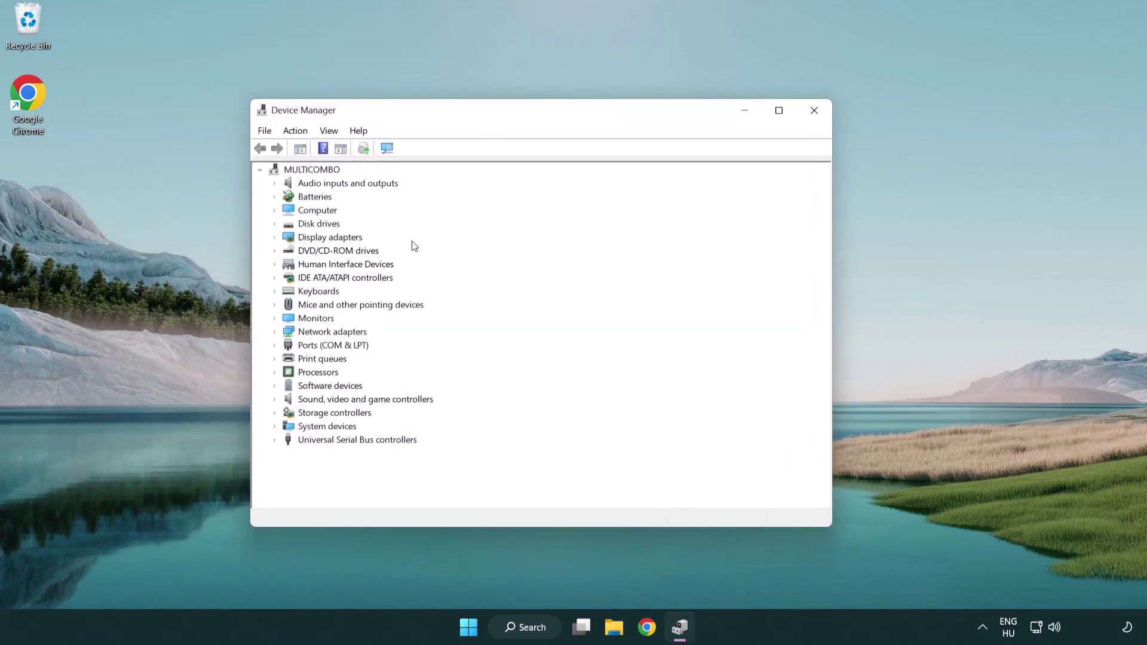
click(318, 240)
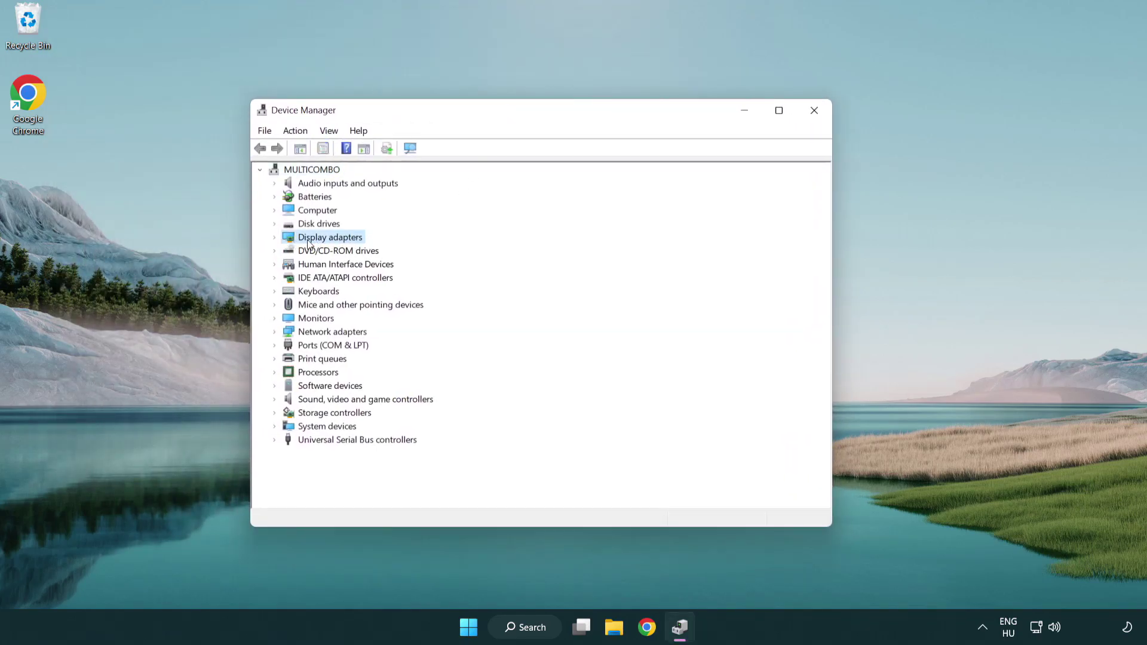
click(275, 239)
click(344, 251)
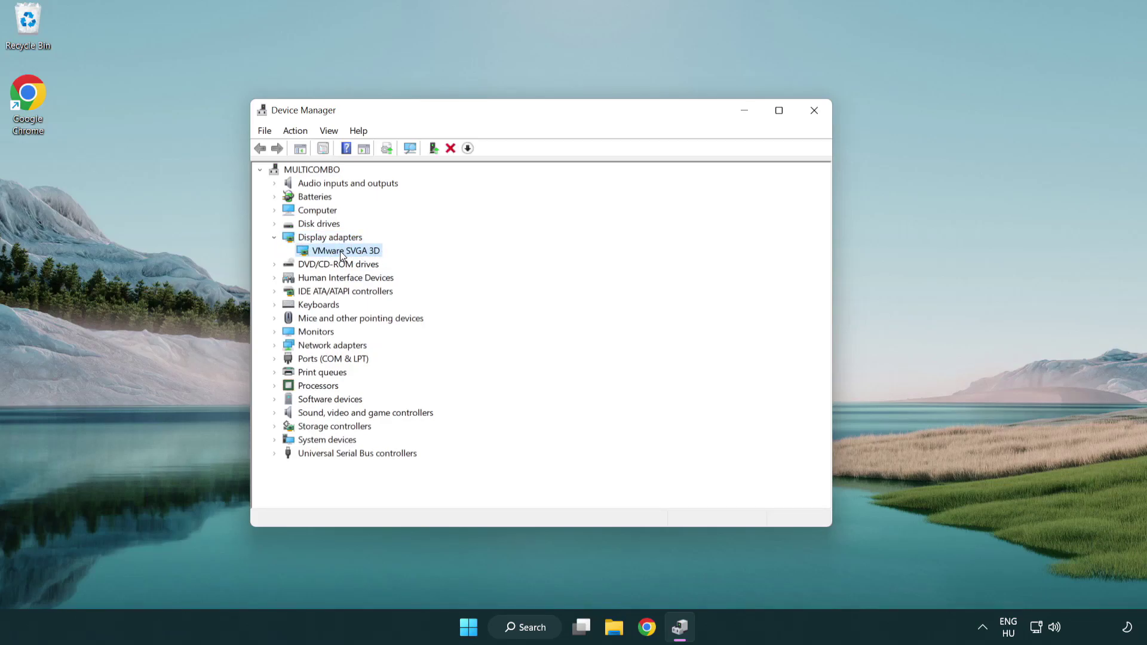
right_click(342, 255)
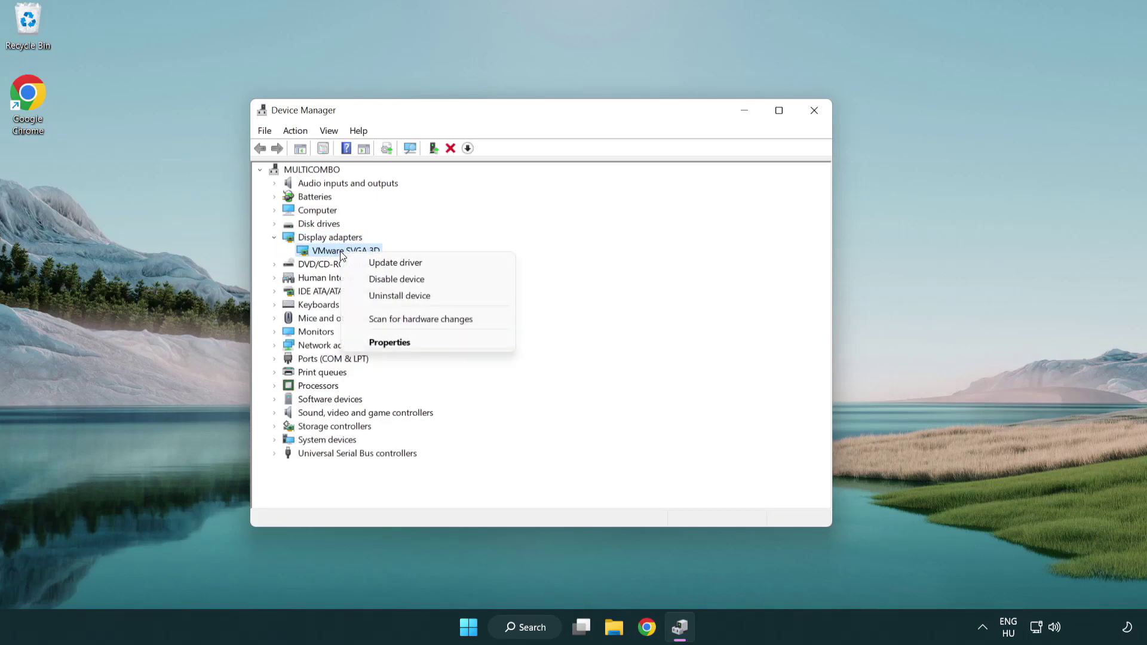
Search automatically for a VMware SVGA 3D driver, confirming the best one is installed, then close the wizard
click(452, 265)
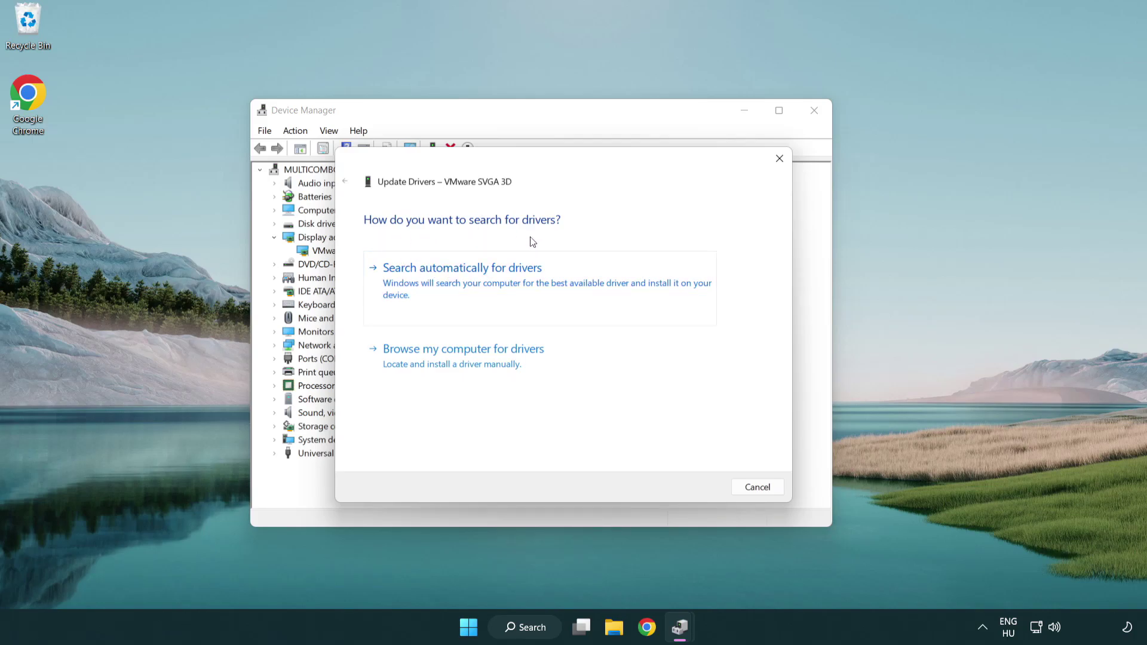
click(504, 278)
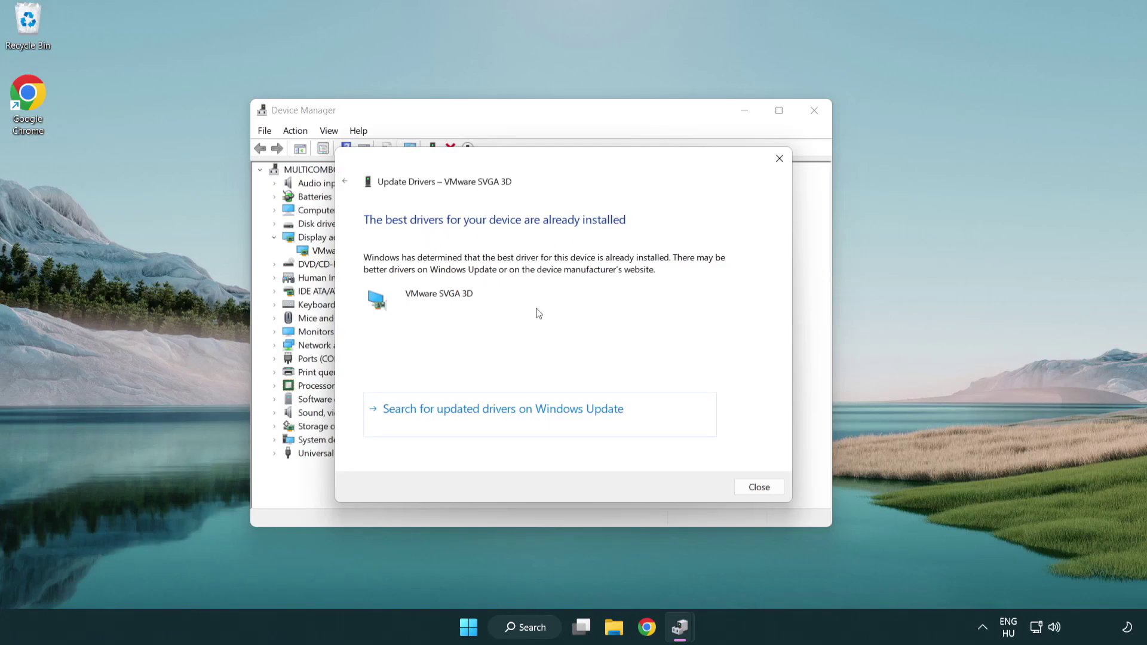
click(759, 488)
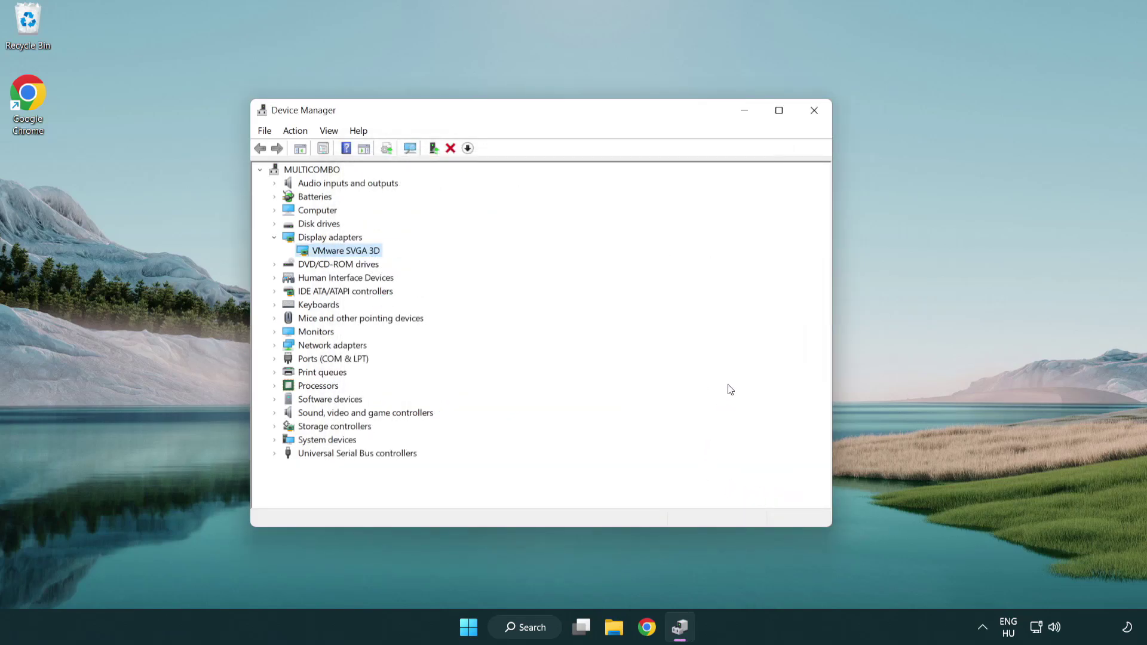
Close Device Manager and run a Windows Update check from Settings, confirming the PC is up to date
click(814, 112)
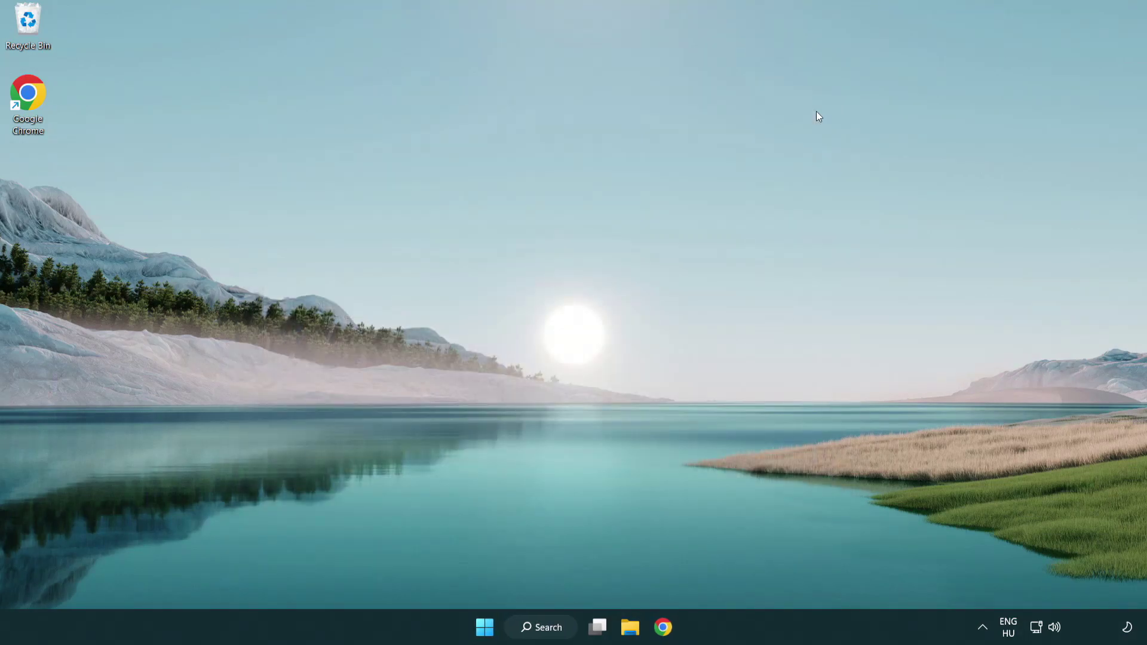
click(551, 625)
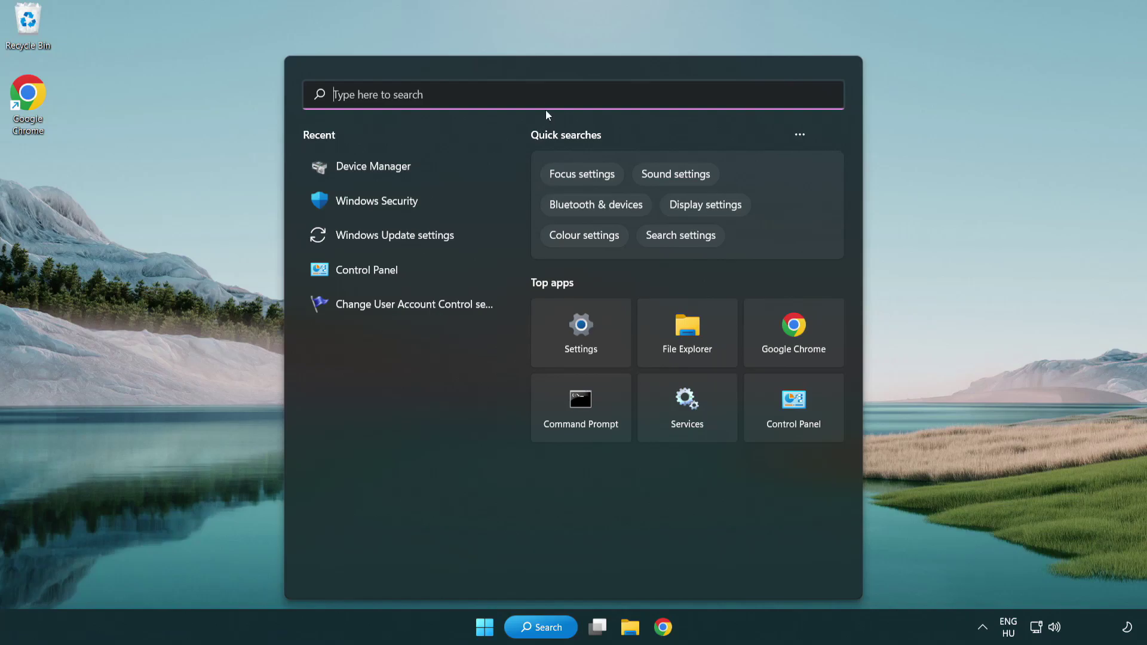
text(update)
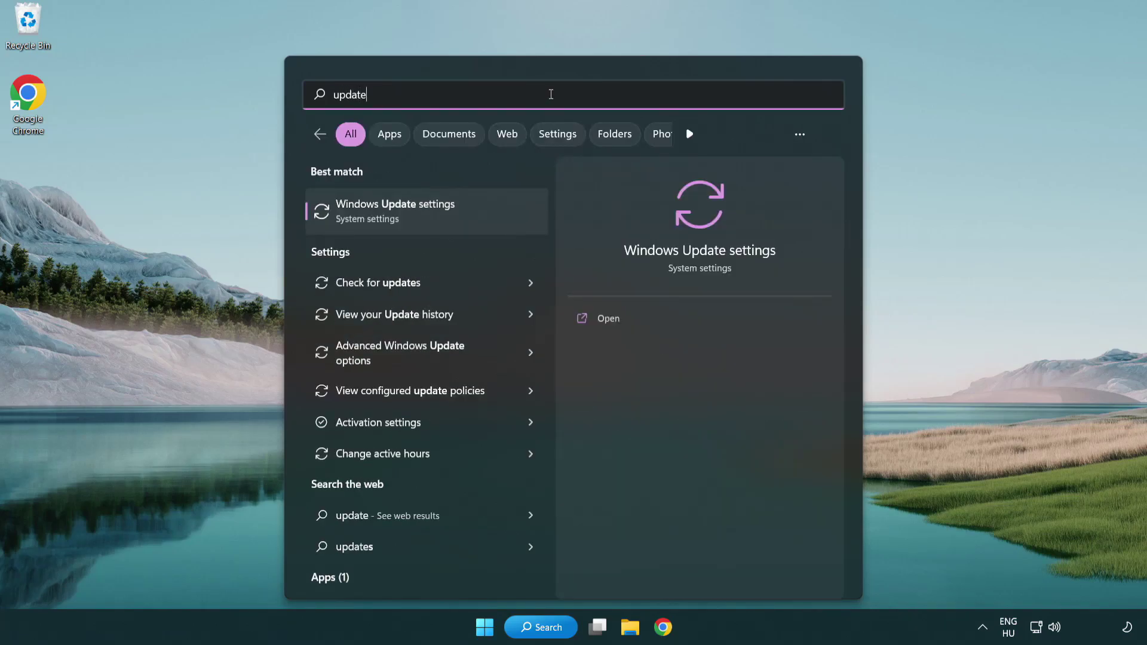
click(448, 220)
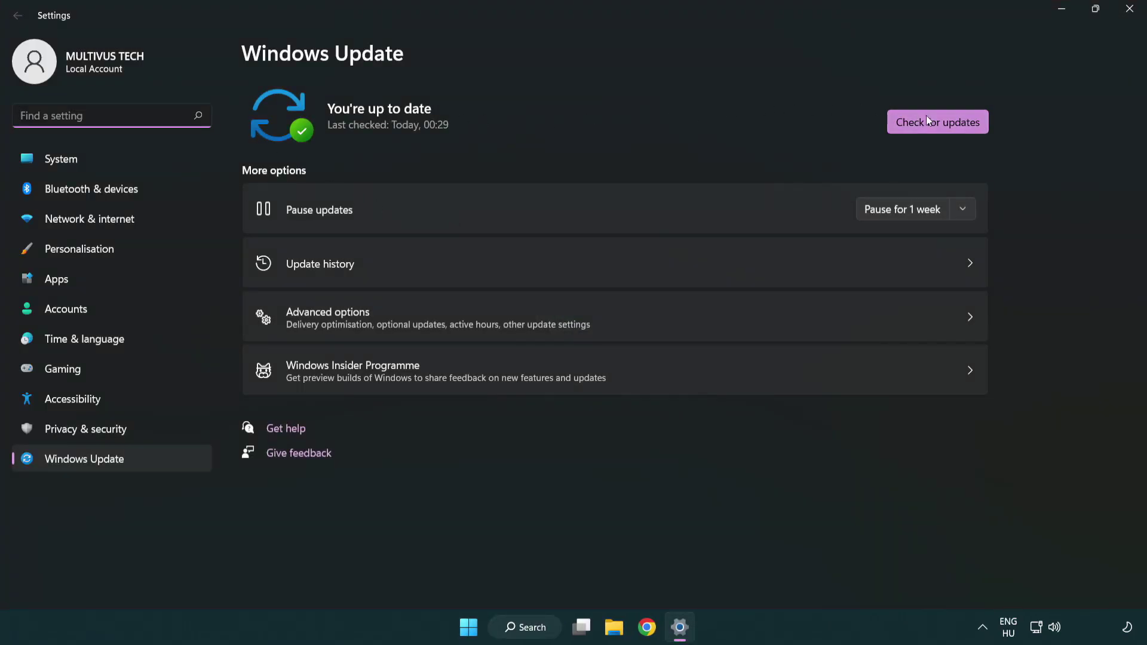
click(958, 131)
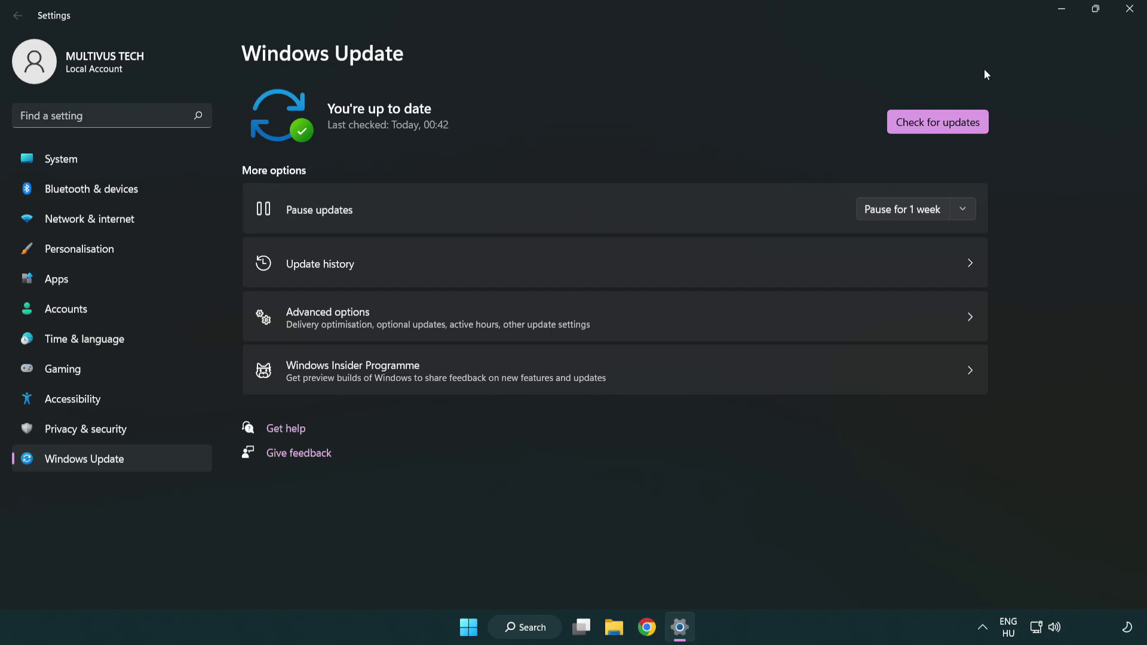
Close Settings and open the GAME shortcut's Properties on its Compatibility settings
click(1125, 16)
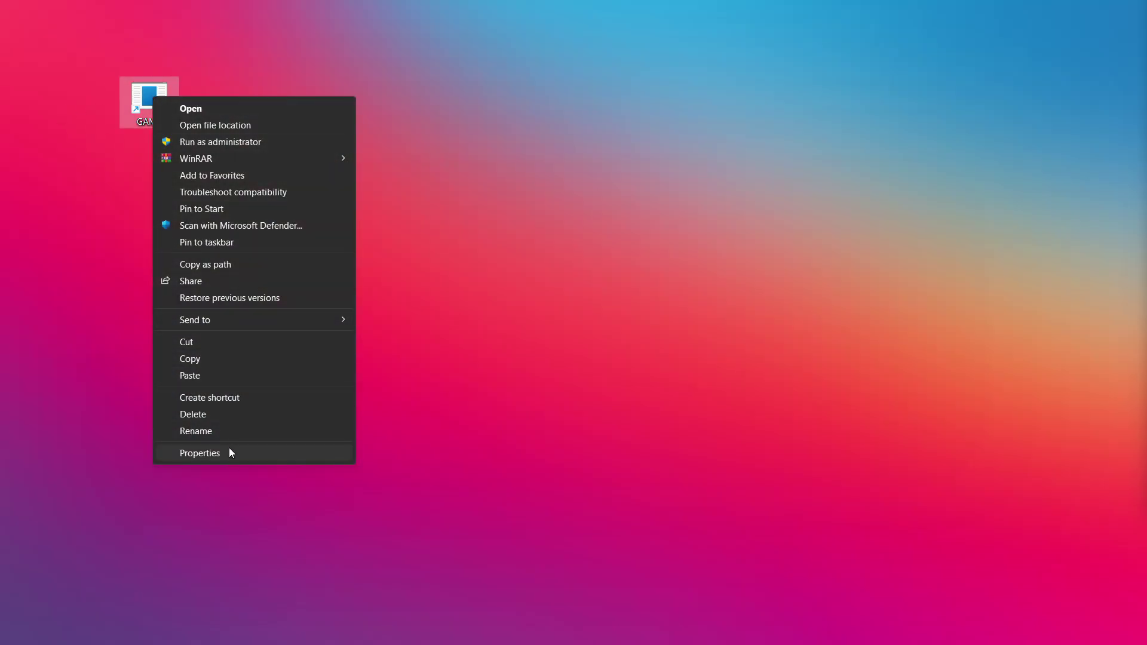
click(300, 454)
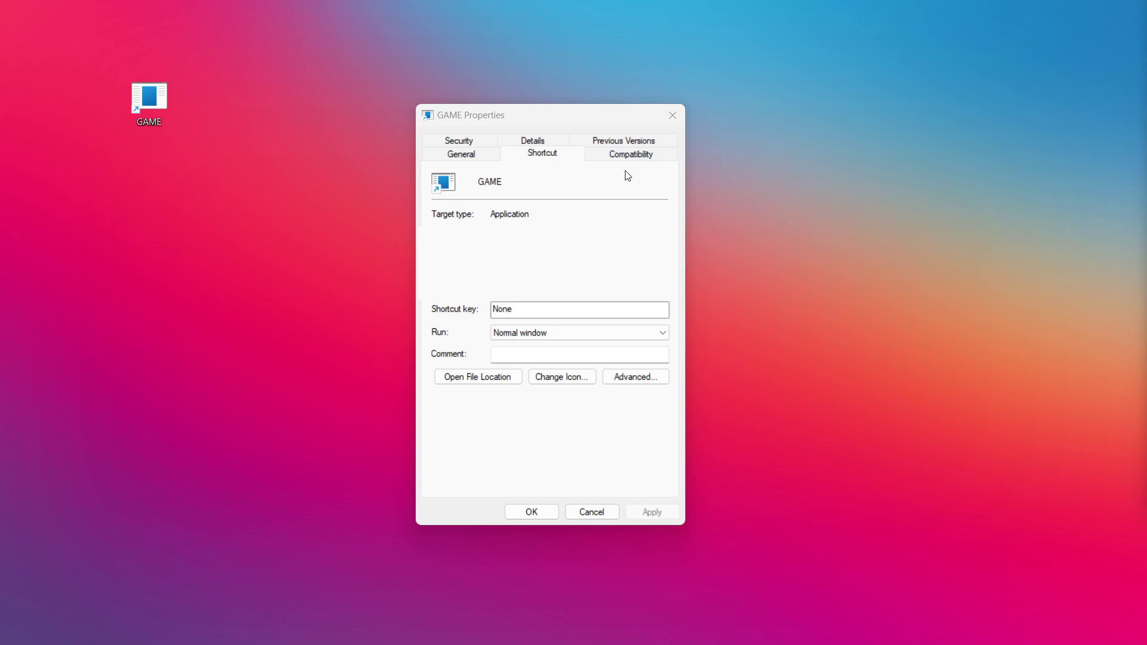
click(647, 156)
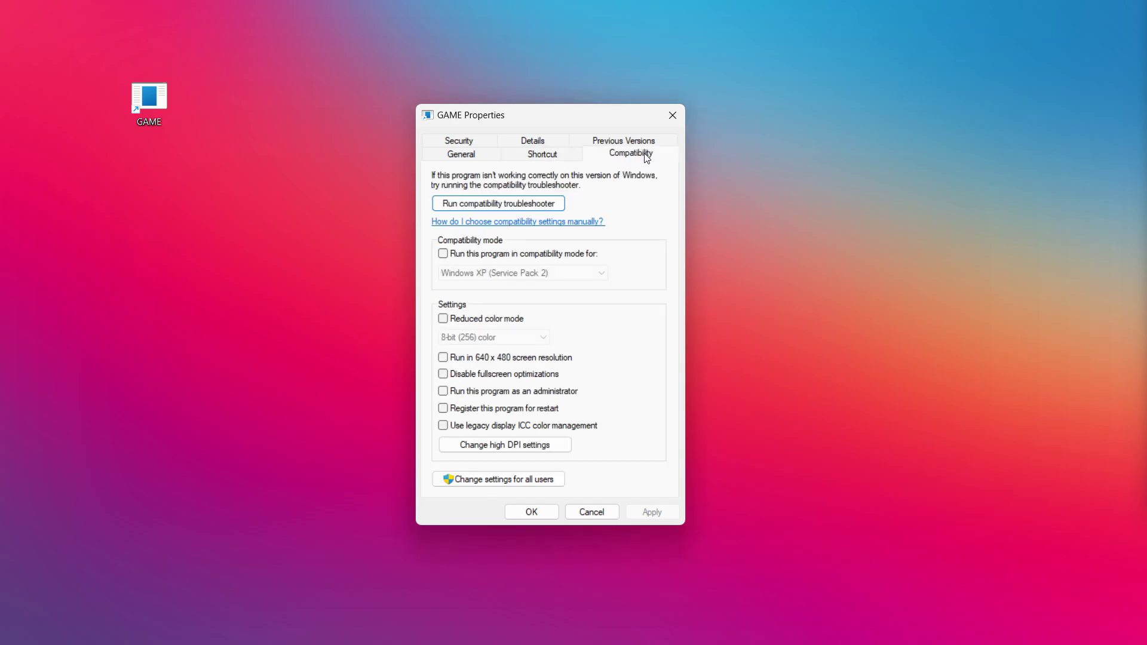
Set GAME to run in Windows 8 compatibility mode as administrator, fullscreen optimizations disabled, and apply
click(519, 255)
click(524, 274)
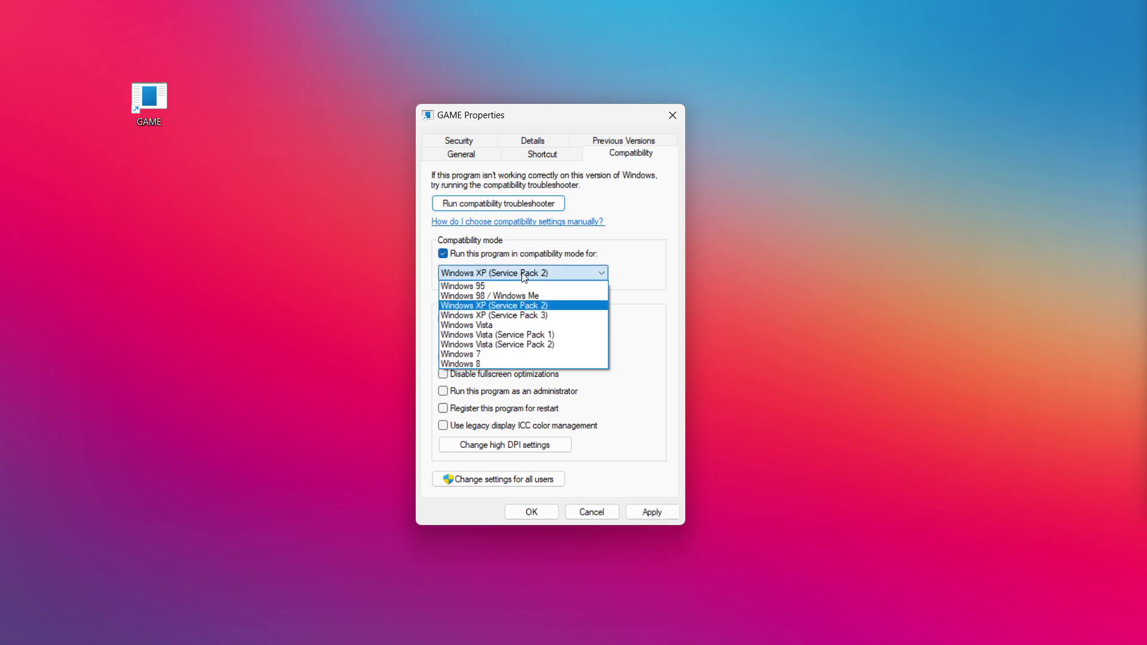
click(495, 364)
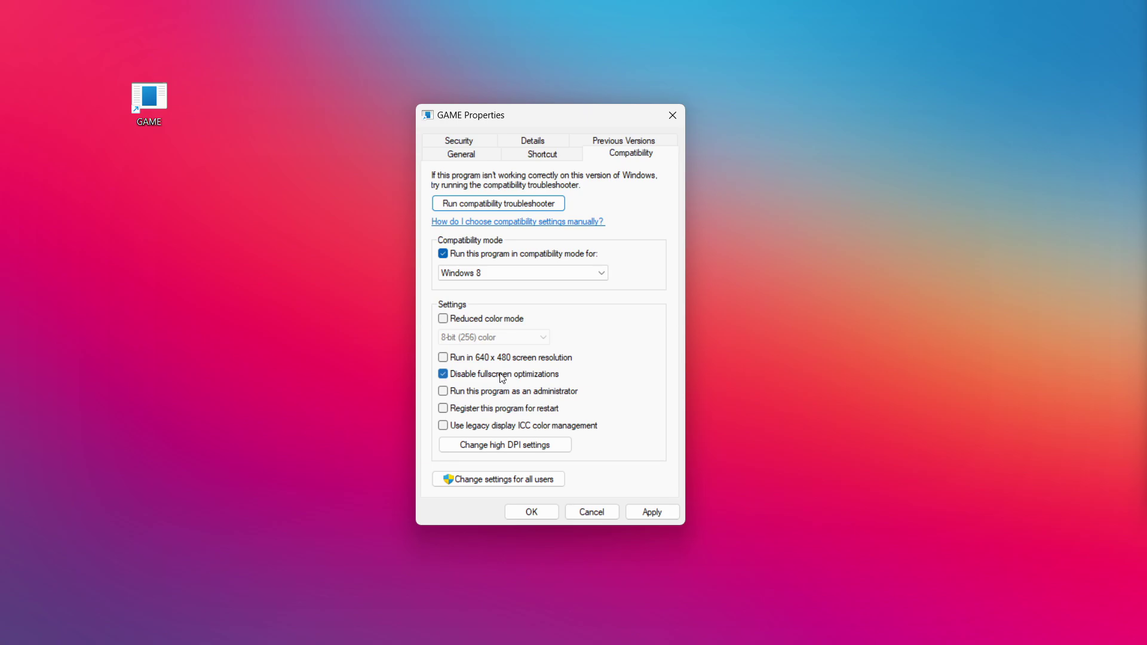
click(478, 398)
click(654, 514)
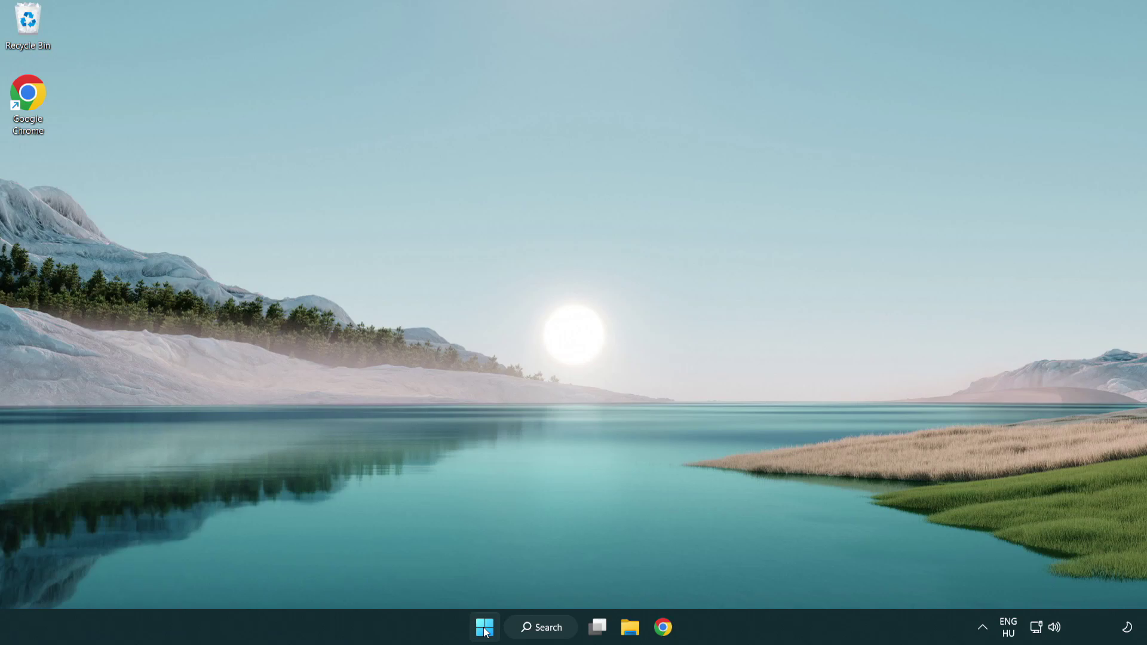
Launch Task Manager from the Start button's shortcut menu and show its Startup apps list
right_click(491, 631)
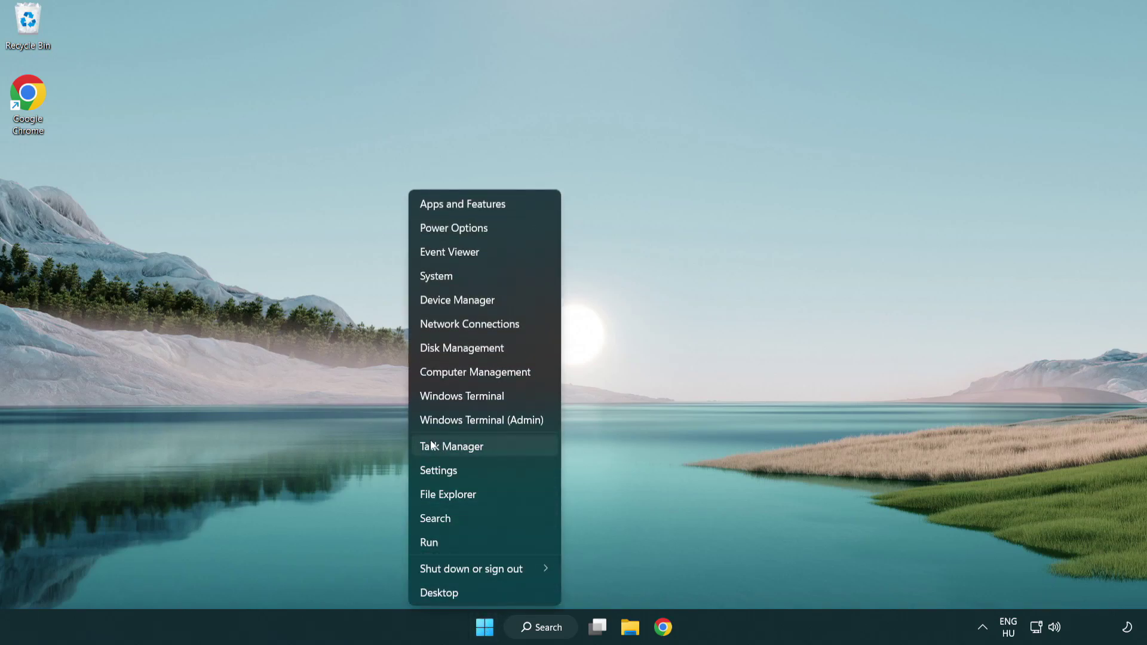
click(507, 453)
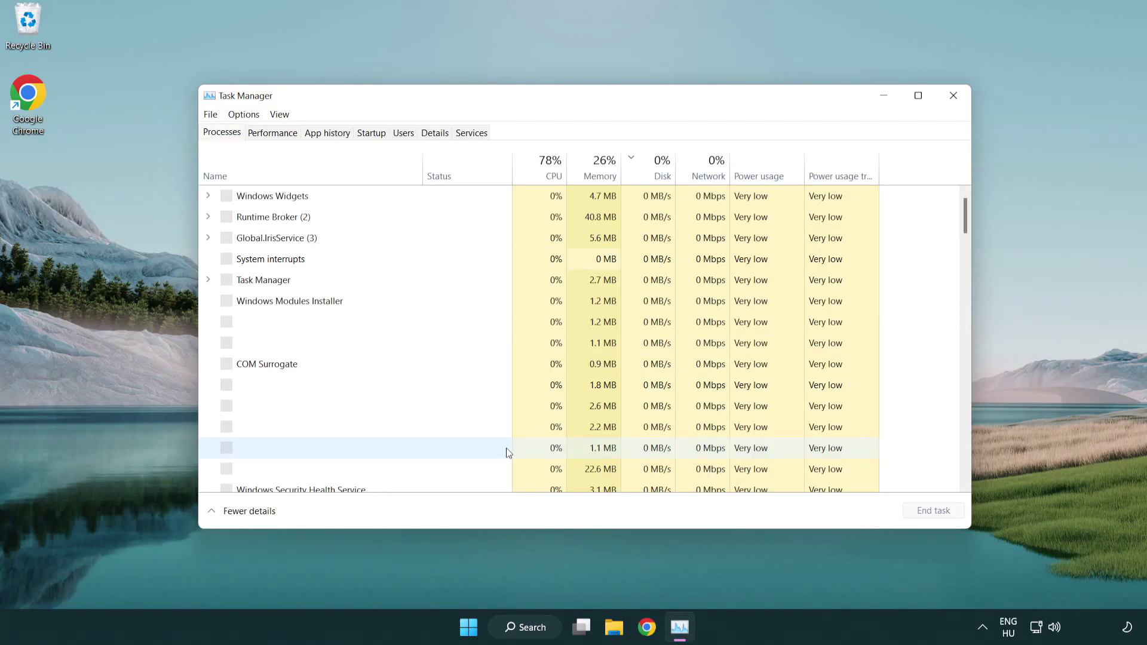
click(371, 133)
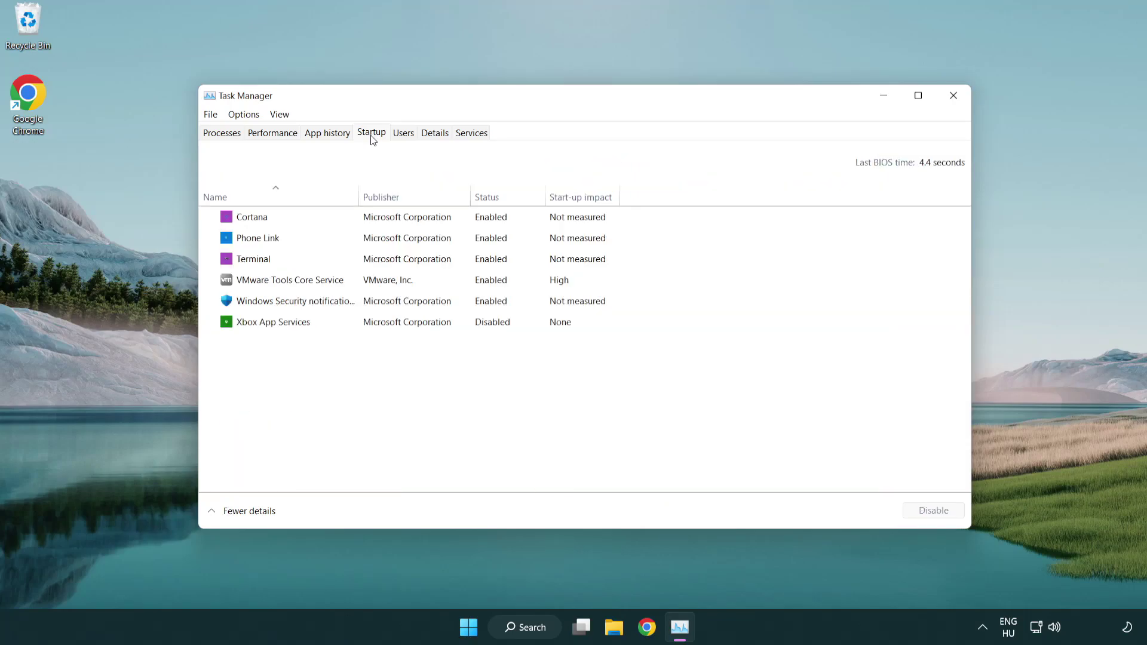
Disable Terminal, Phone Link, Cortana and Windows Security notifications at startup, leaving VMware Tools enabled
click(376, 261)
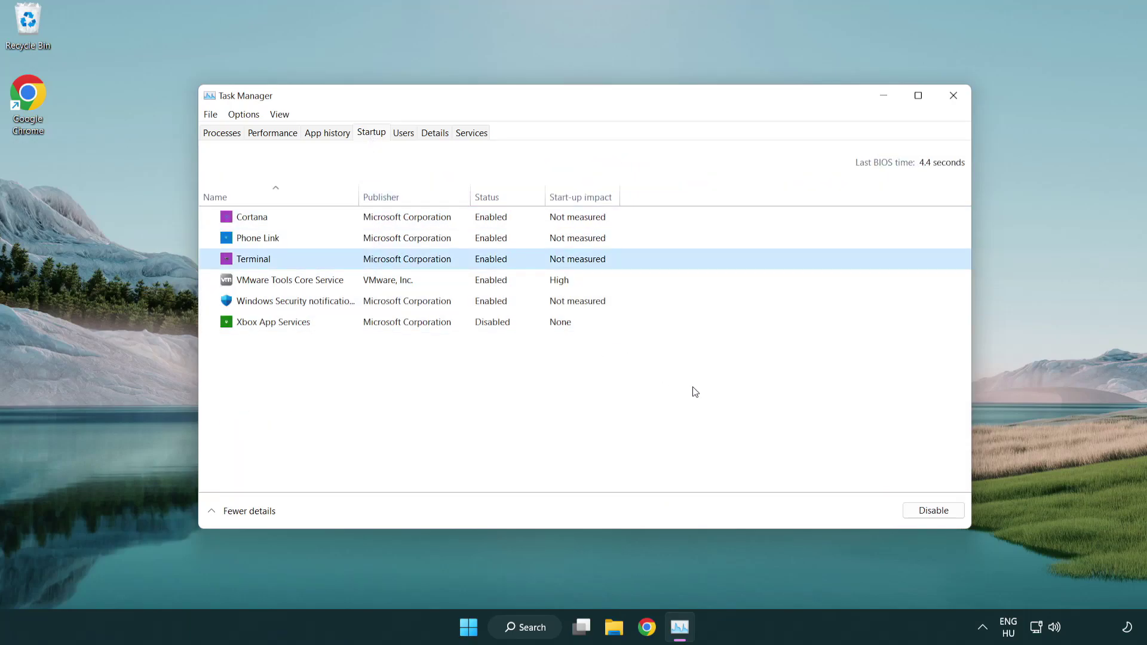
click(907, 510)
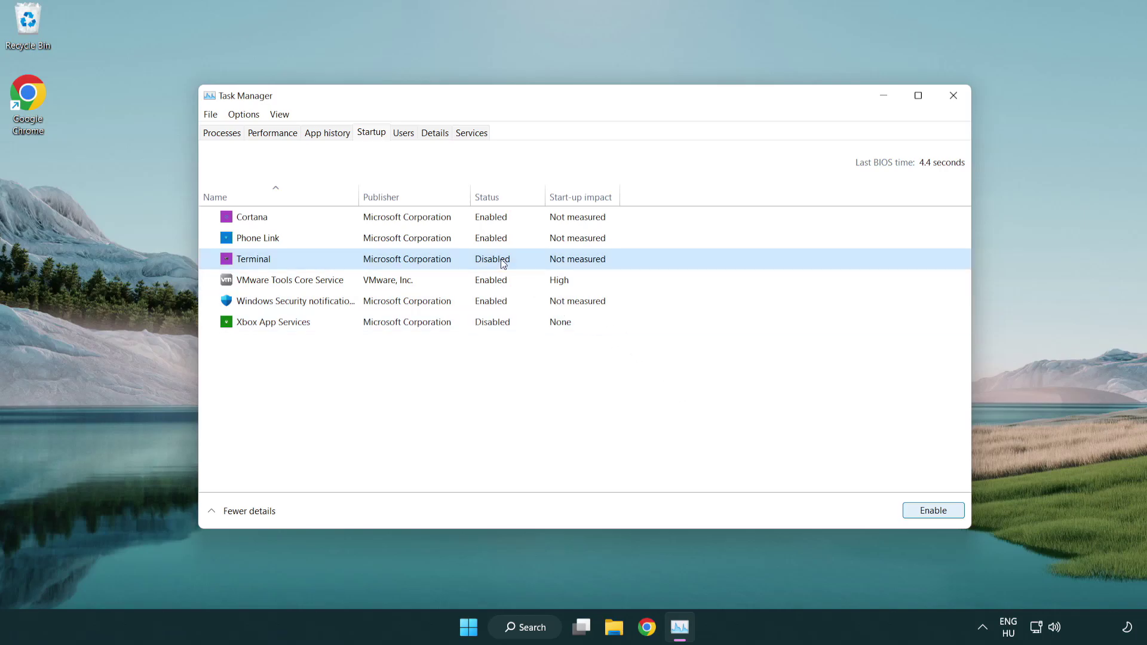
click(477, 239)
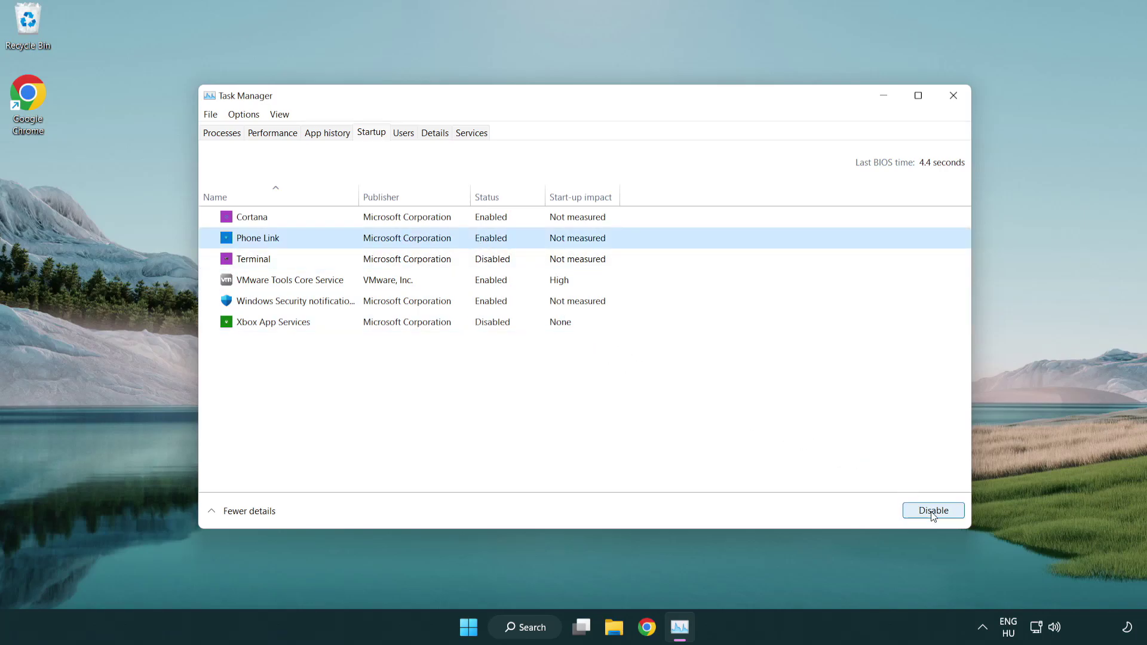
click(931, 511)
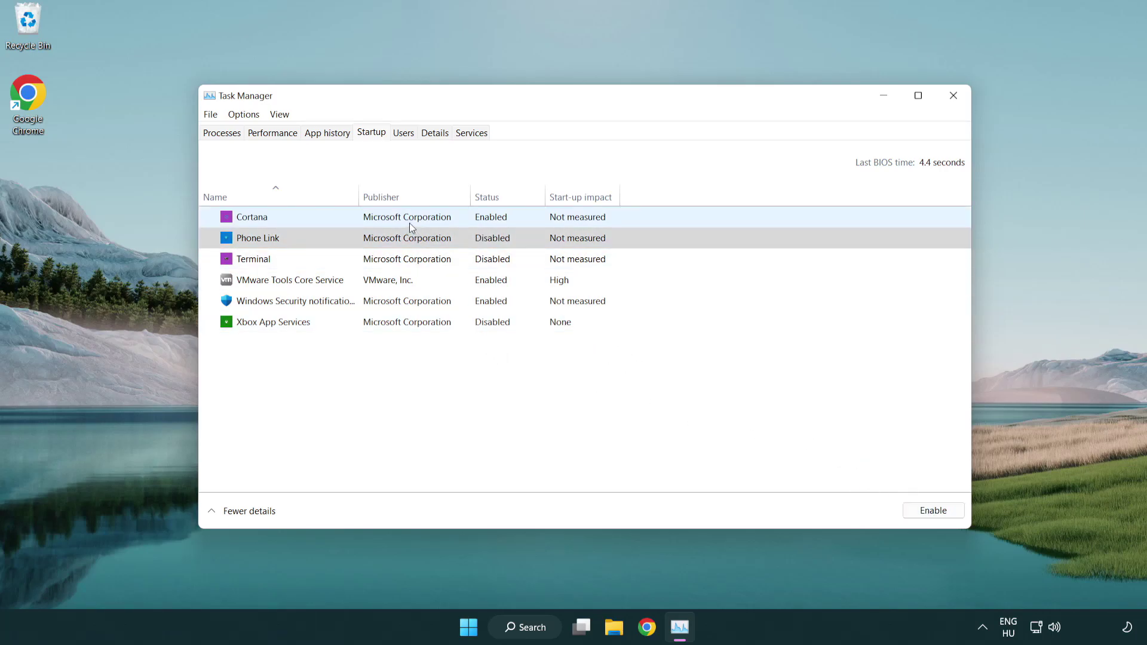
click(410, 224)
click(917, 508)
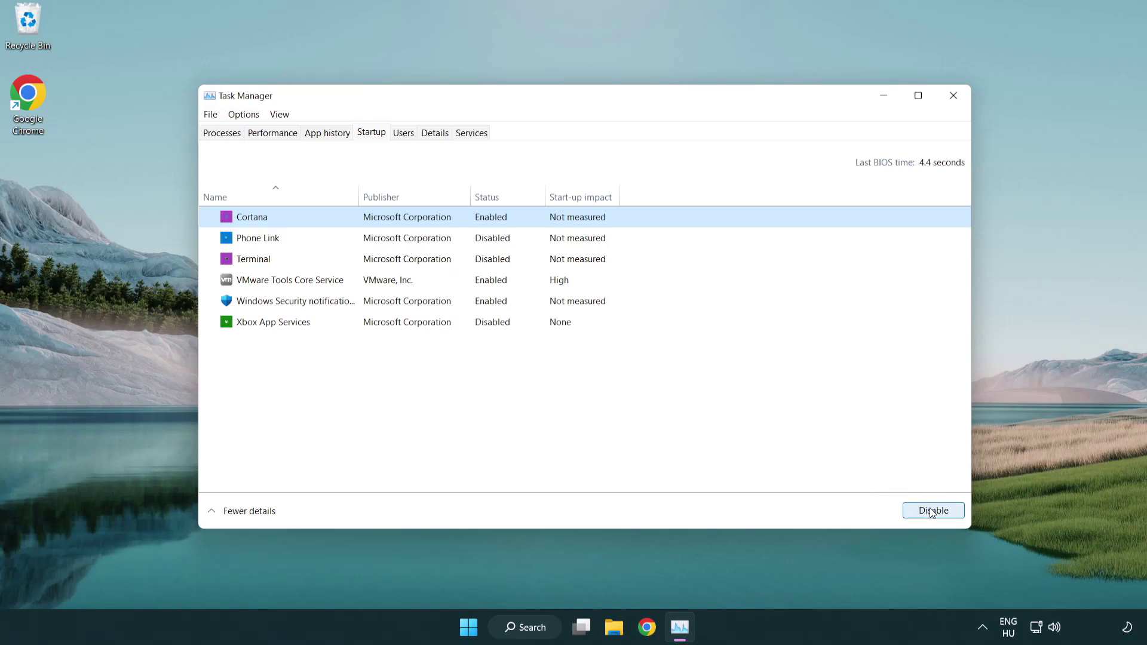
click(546, 309)
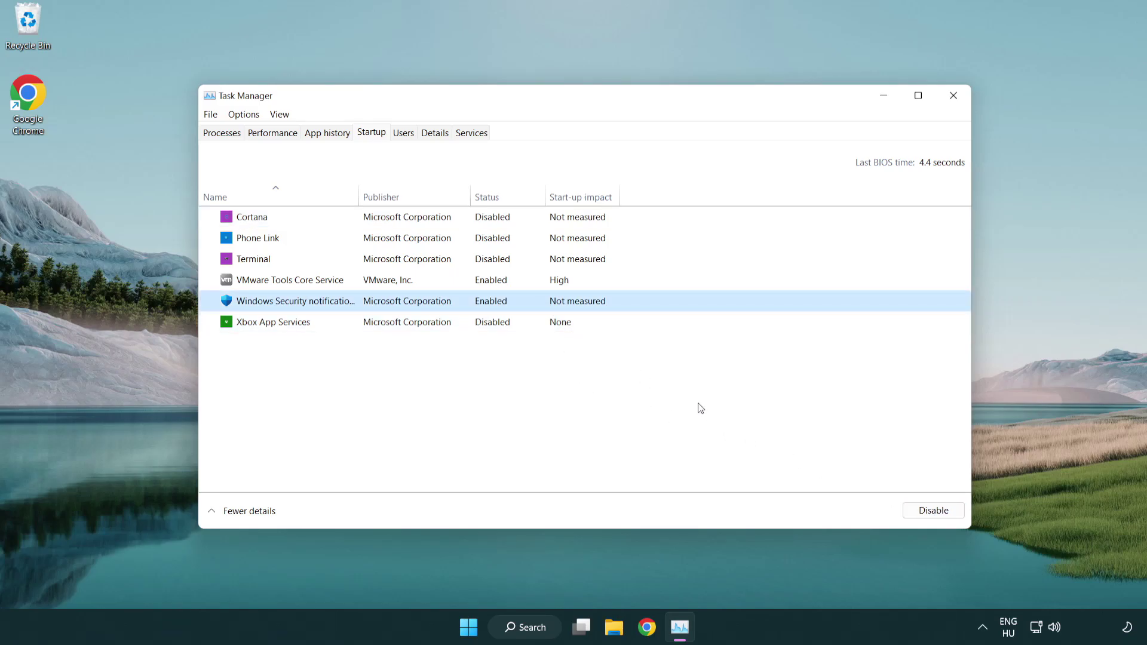
click(926, 511)
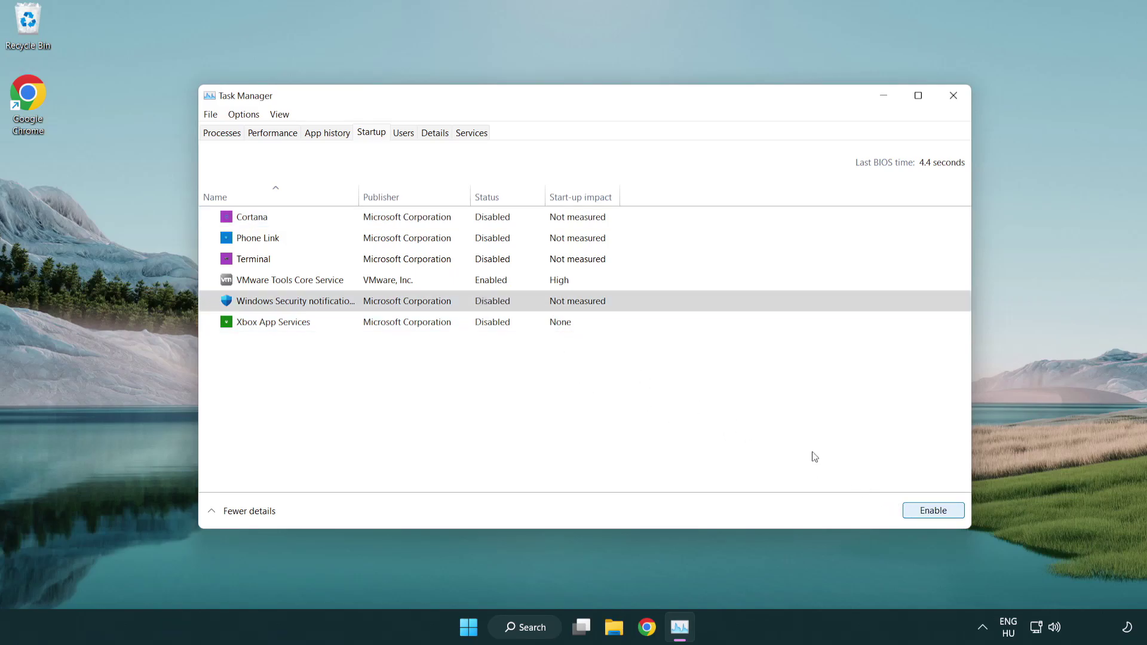
Close Task Manager and launch Windows Security by searching 'security'
click(954, 97)
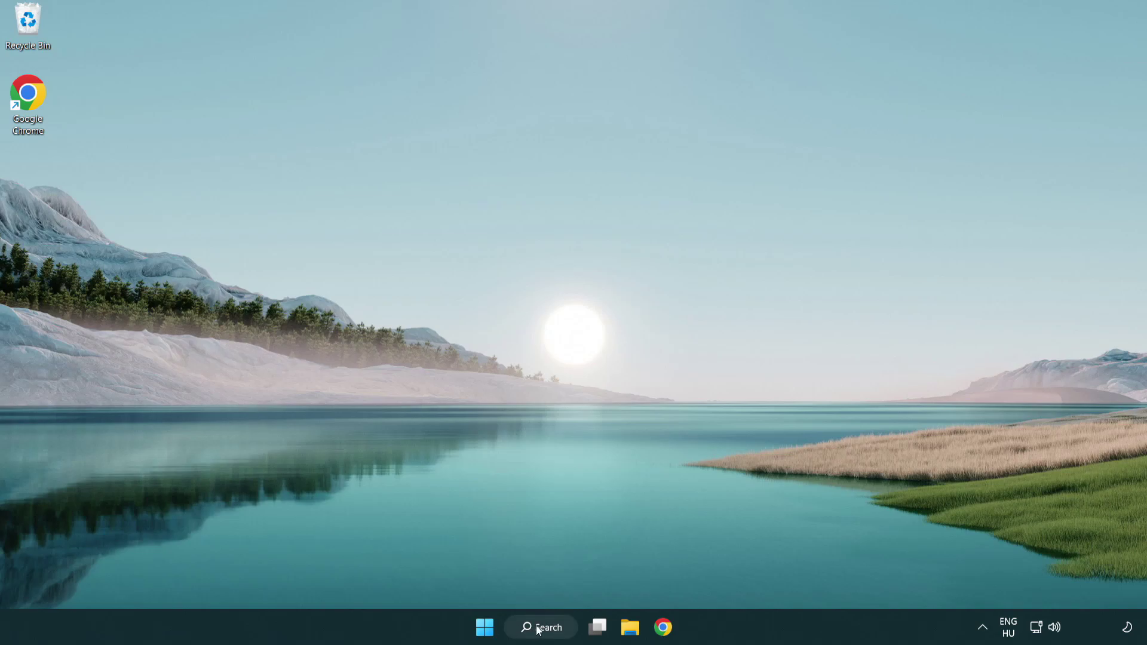
click(545, 634)
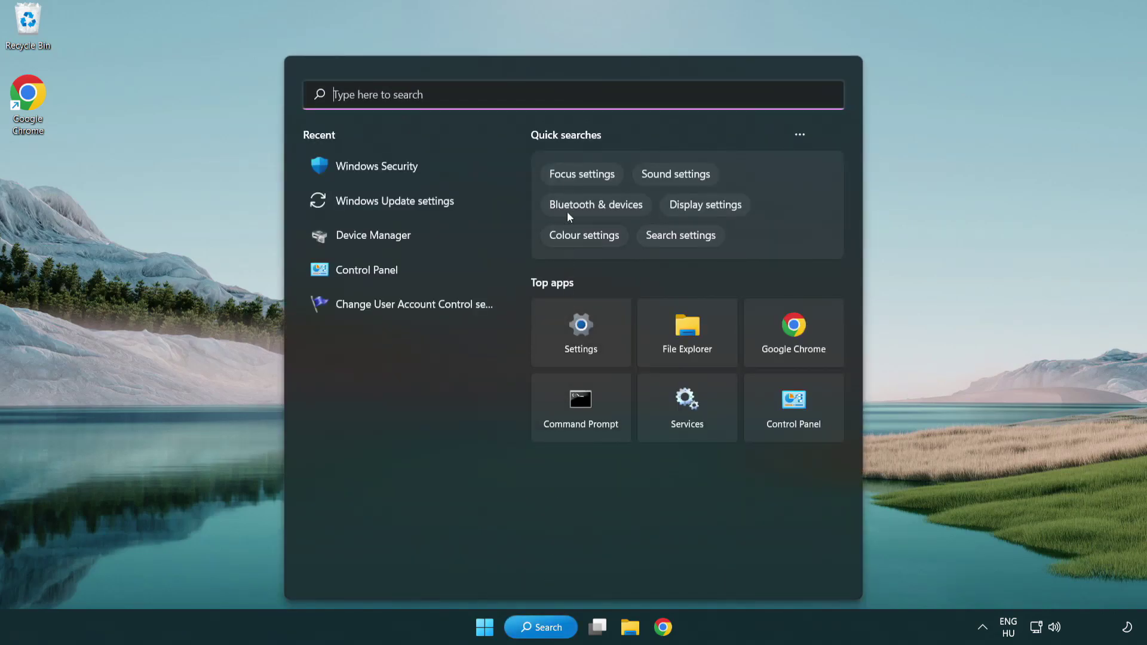
text(sec)
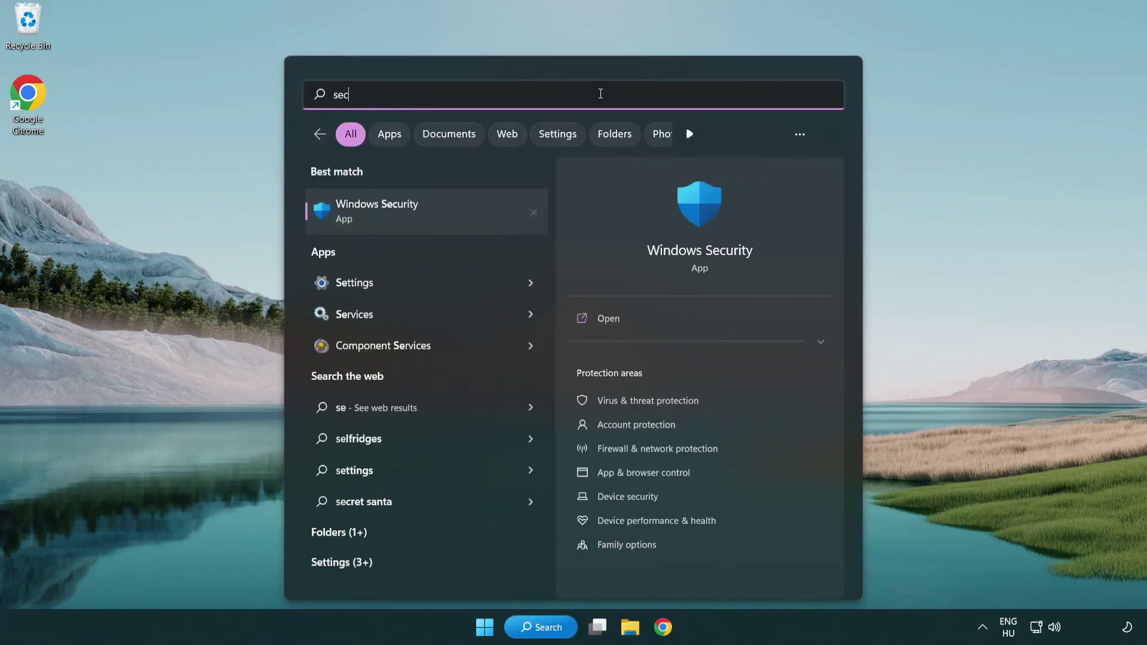
text(uri)
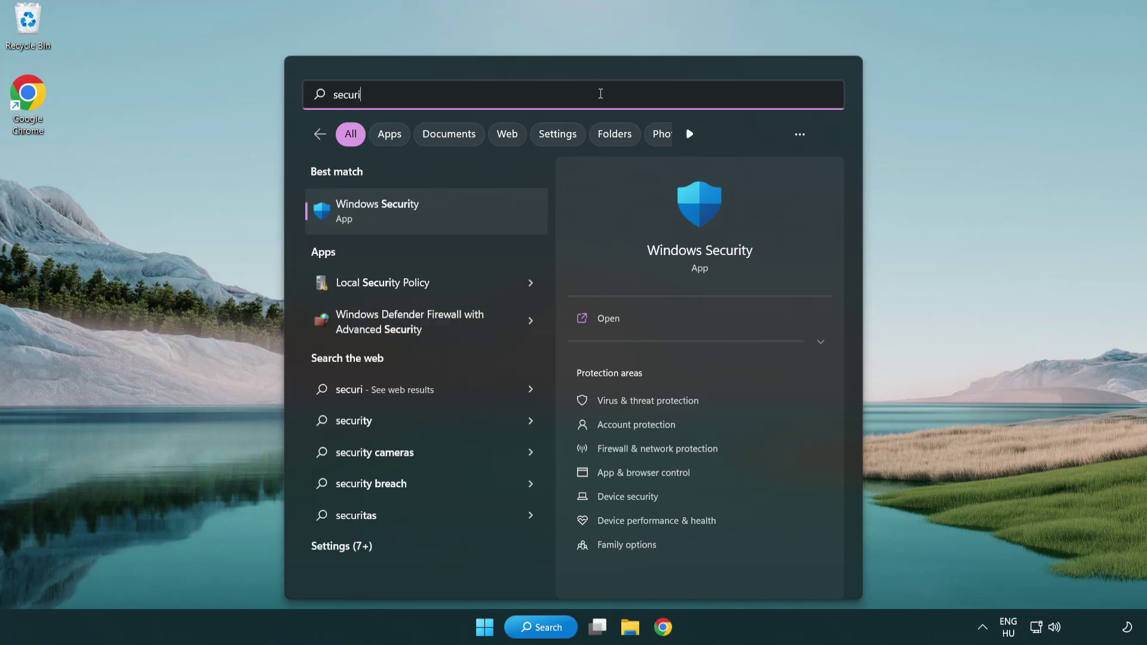
text(ty)
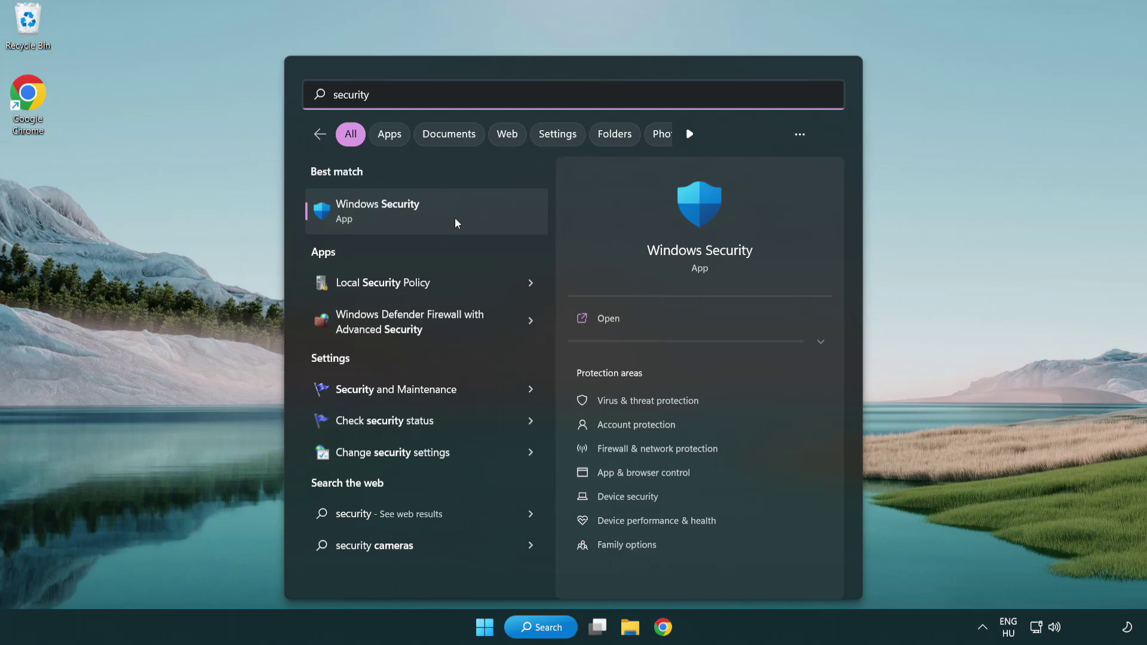
click(471, 223)
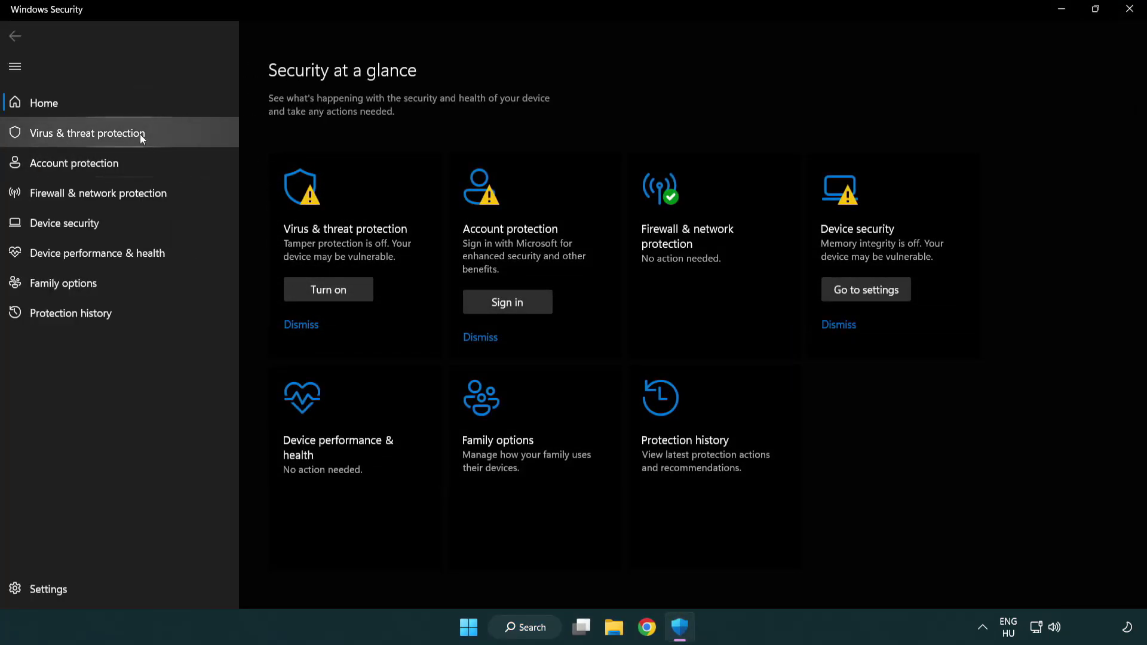
Go to Virus & threat protection, open Manage settings and scroll down toward Exclusions
click(173, 135)
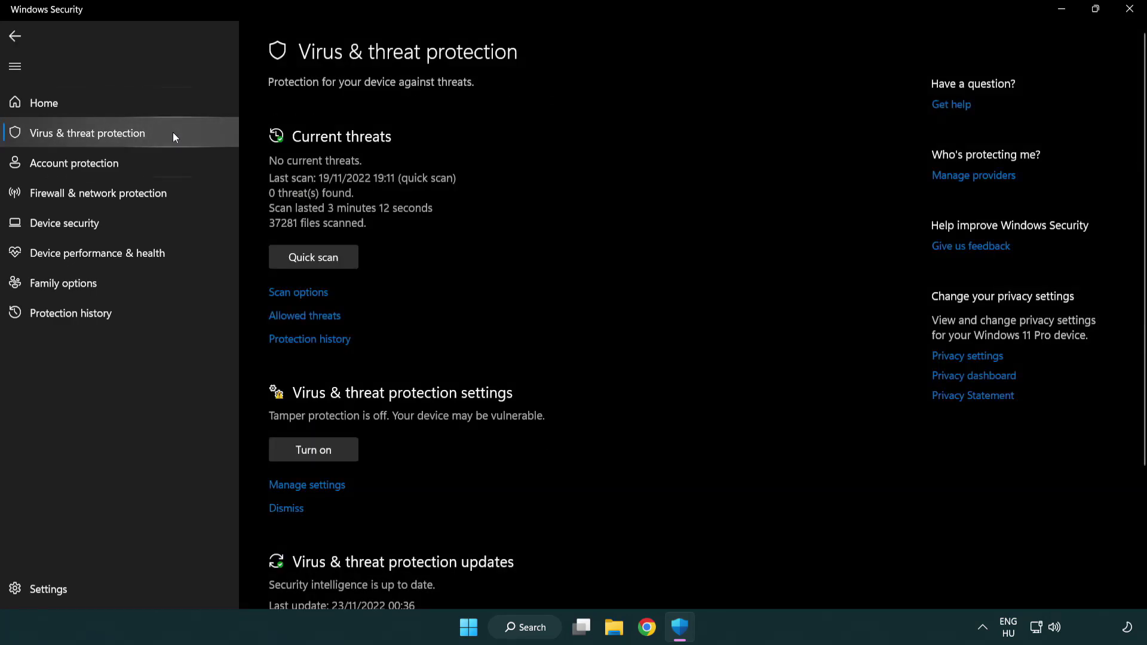
scroll(331, 245, down, 3)
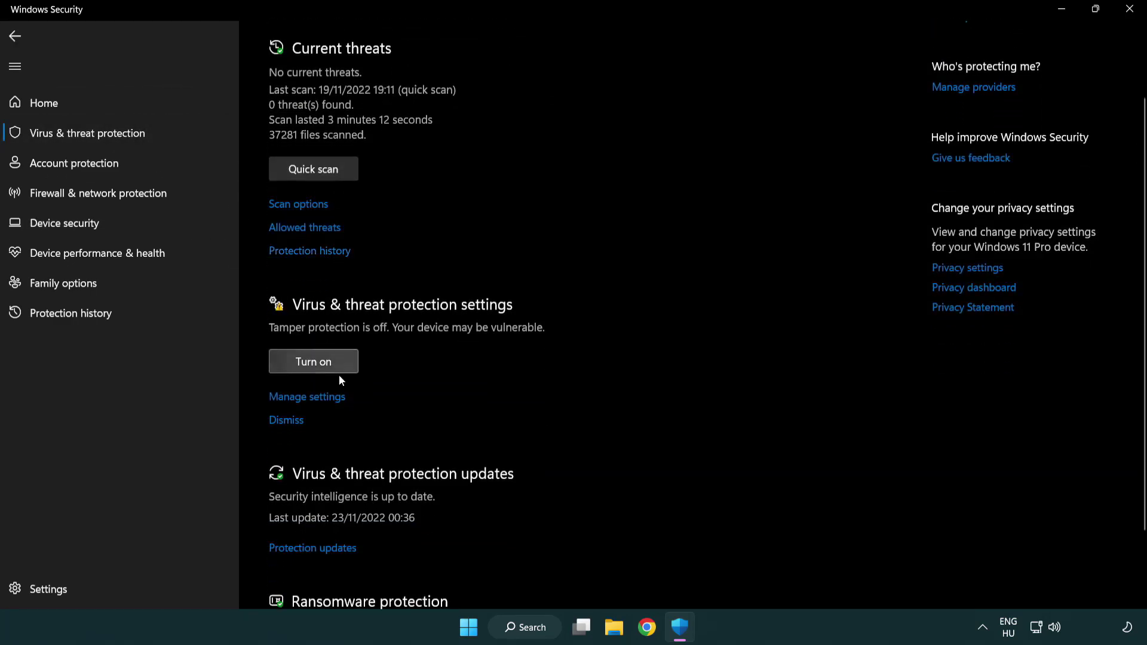
click(305, 399)
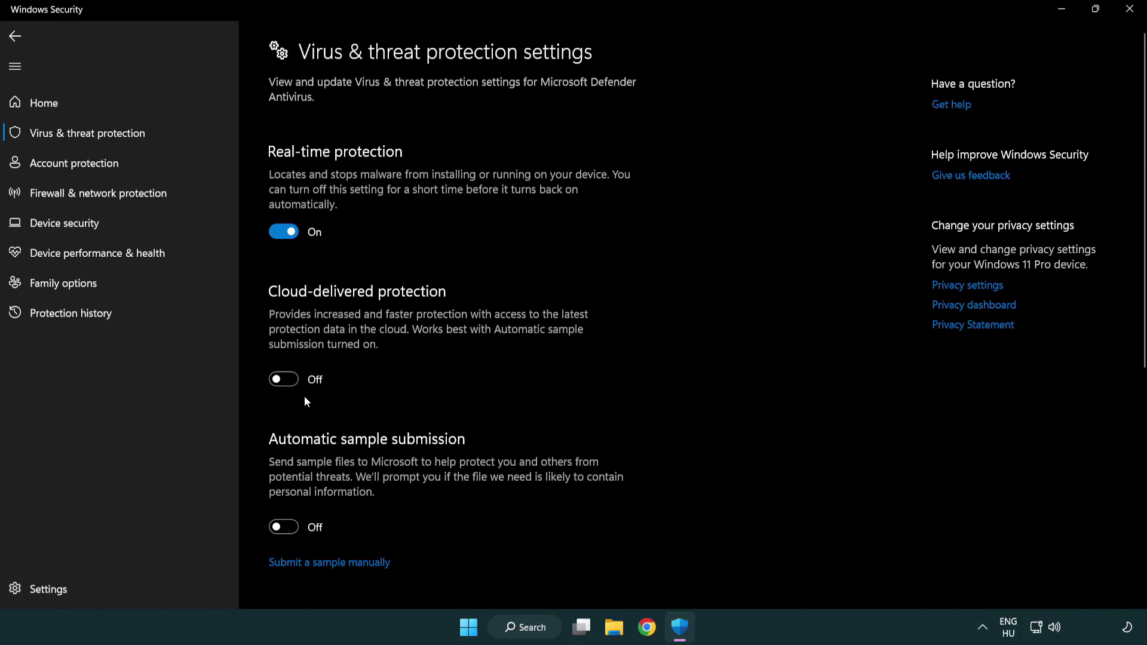
scroll(305, 399, down, 10)
scroll(308, 401, down, 1)
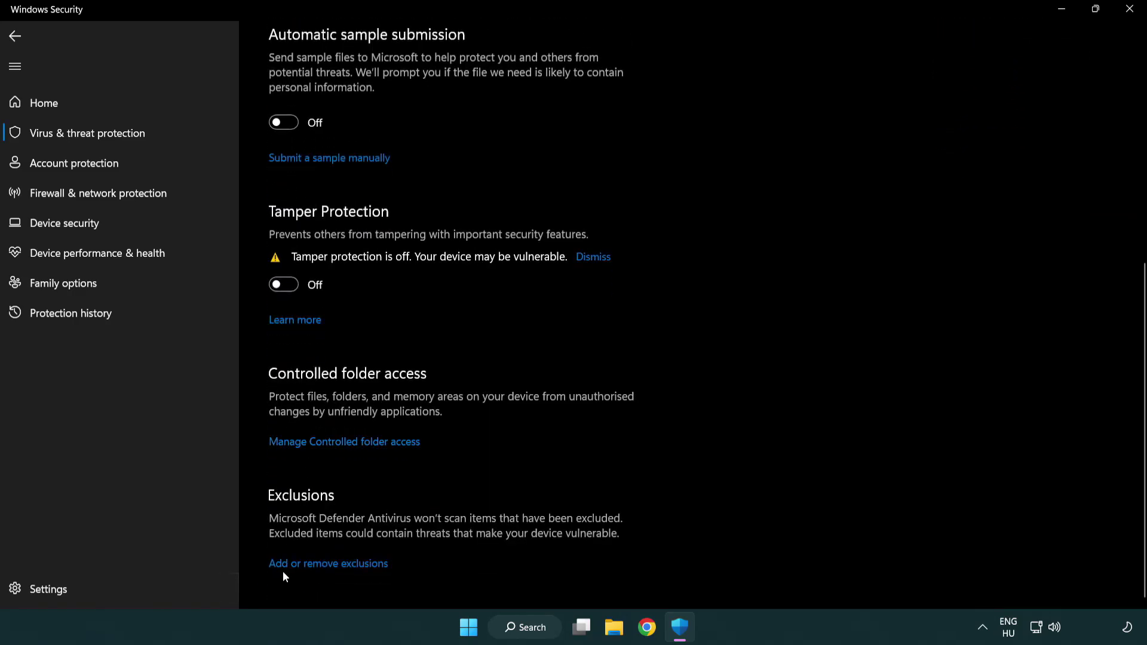
Open 'Add or remove exclusions' and choose 'Add an exclusion' to list the exclusion types
click(334, 564)
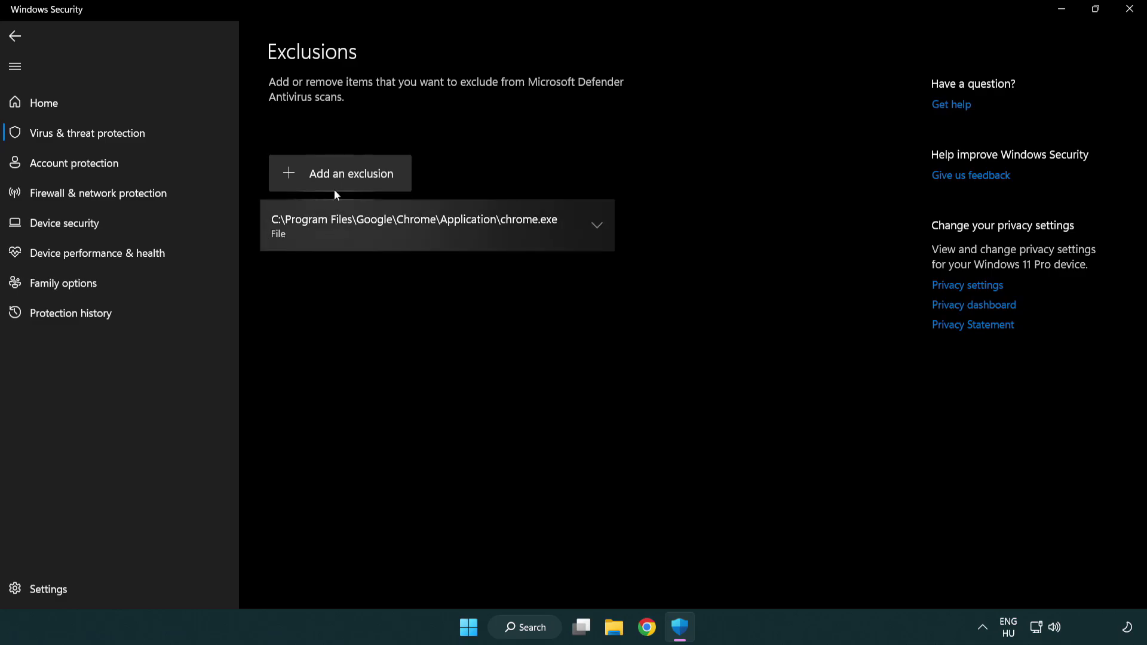
click(344, 174)
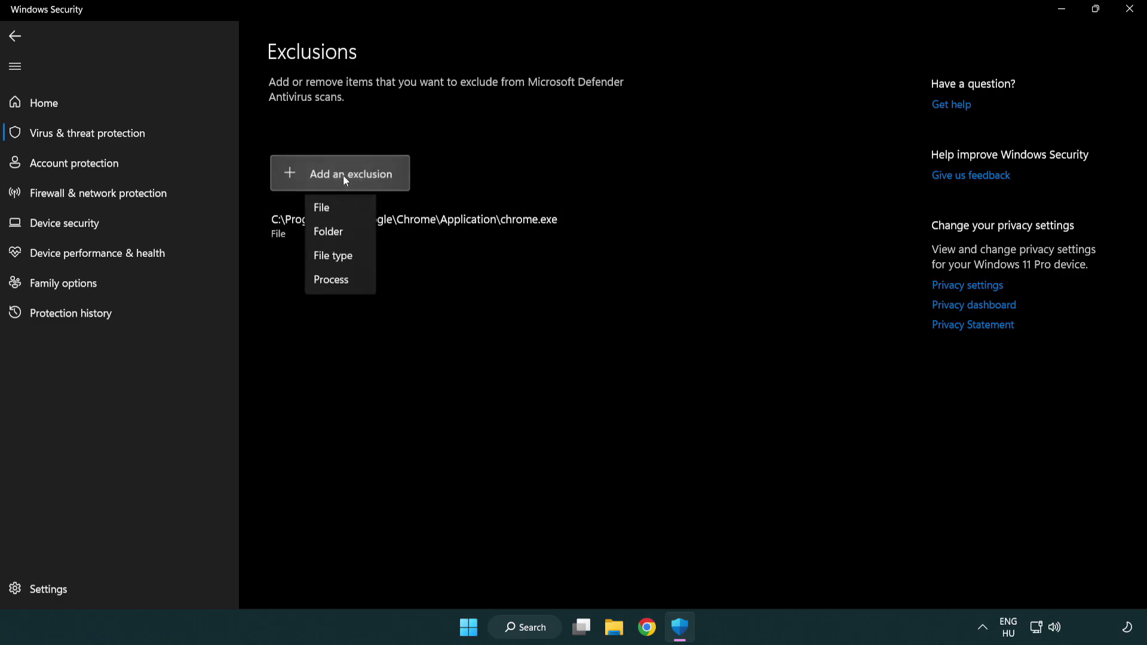
Add a file exclusion for the NOT WORKING APP shortcut in C:\Program Files (x86)\NOT WORKING APP
click(345, 213)
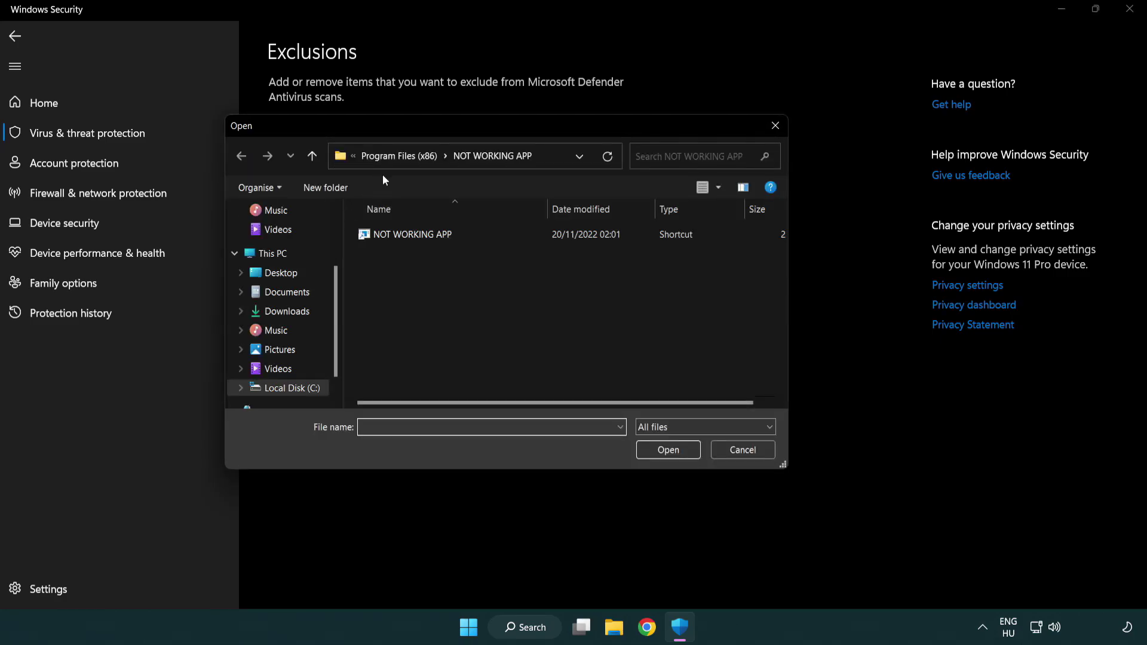
click(388, 160)
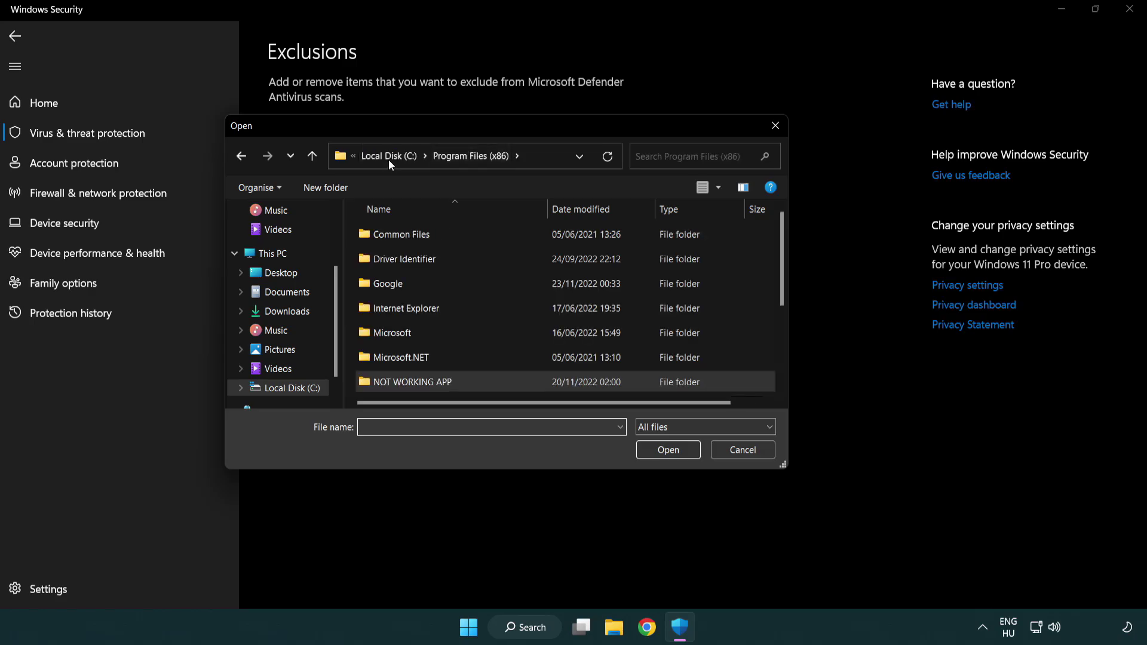
click(396, 156)
click(389, 162)
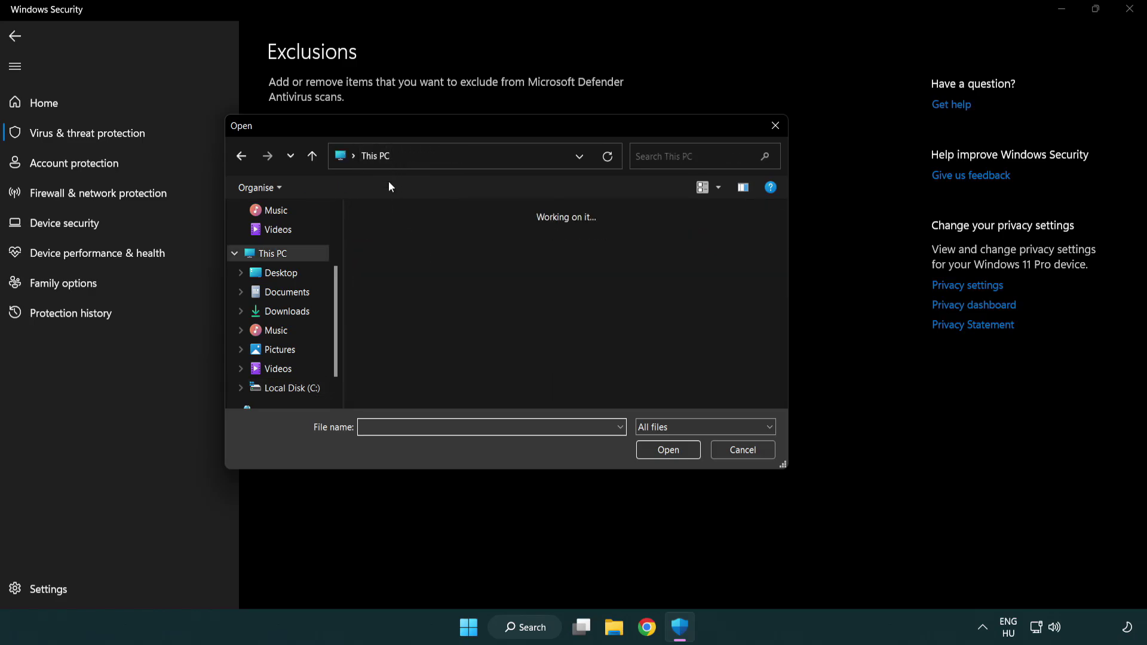
double_click(418, 397)
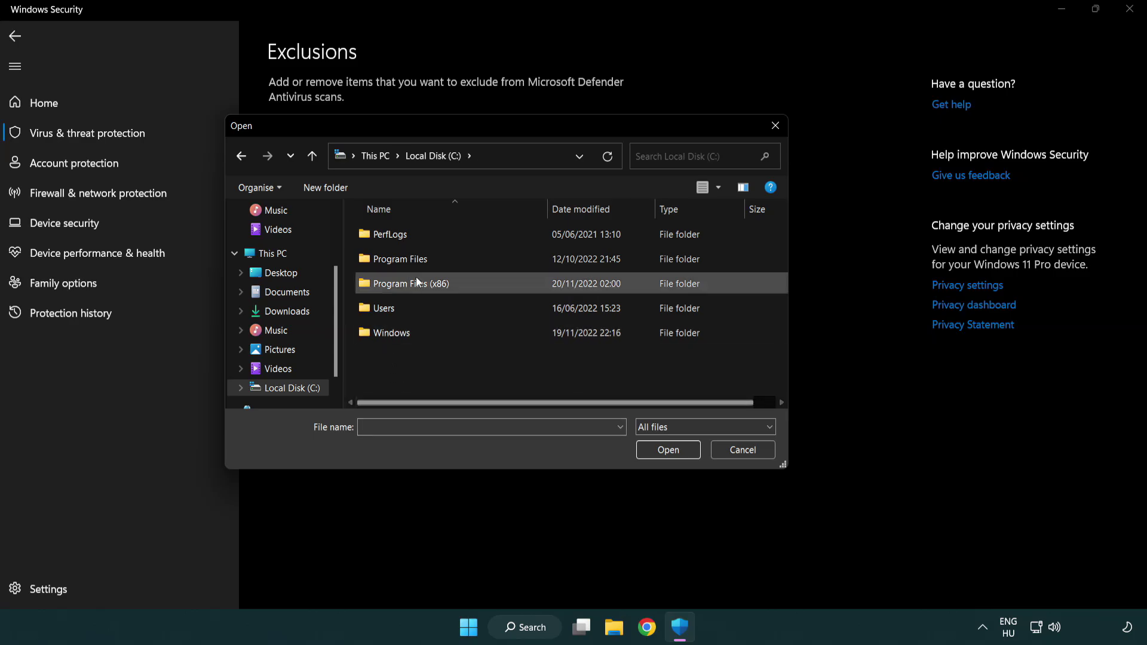
double_click(418, 282)
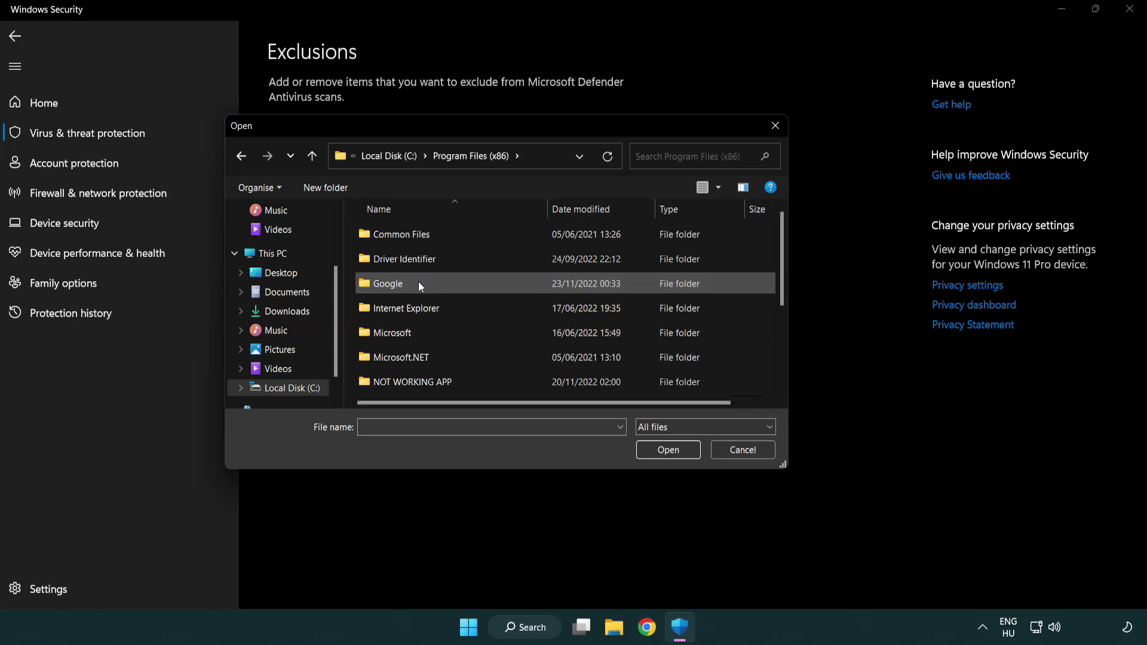
double_click(425, 381)
click(405, 235)
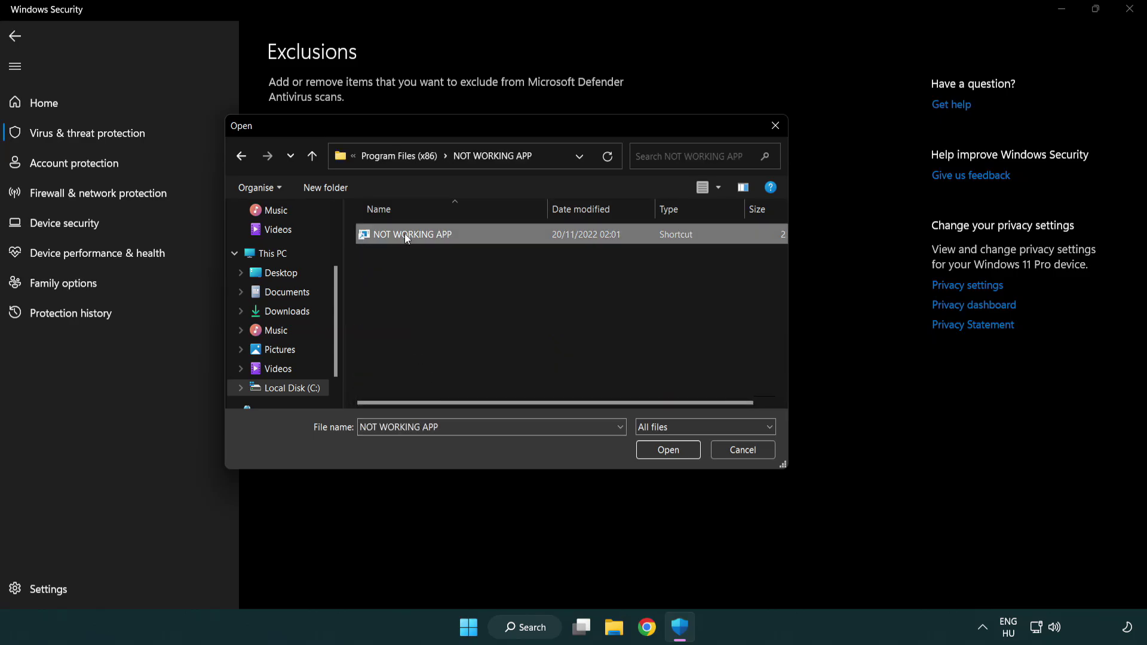
click(665, 451)
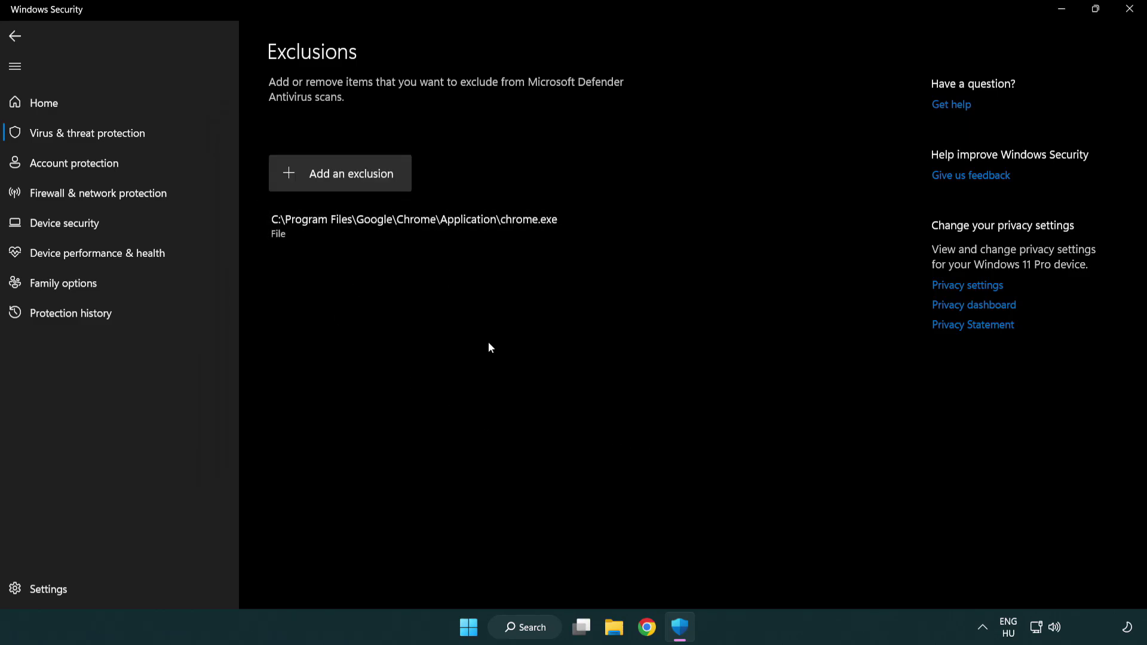
Close Windows Security and show the Start menu's Sleep, Shut down and Restart options
click(1133, 20)
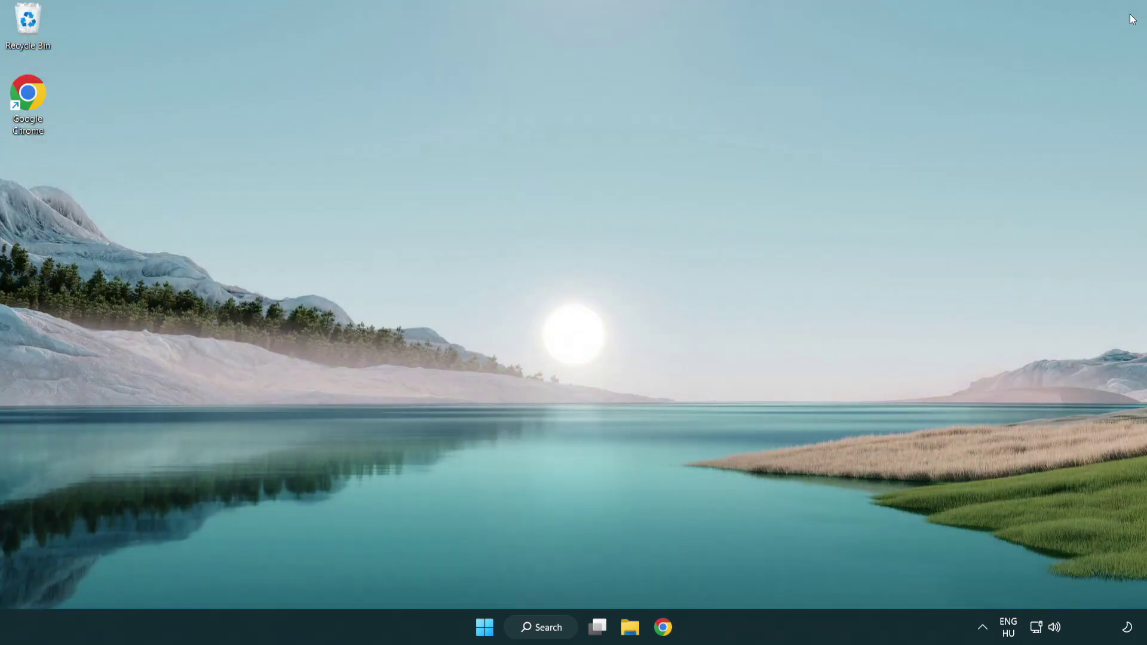
click(484, 629)
click(758, 575)
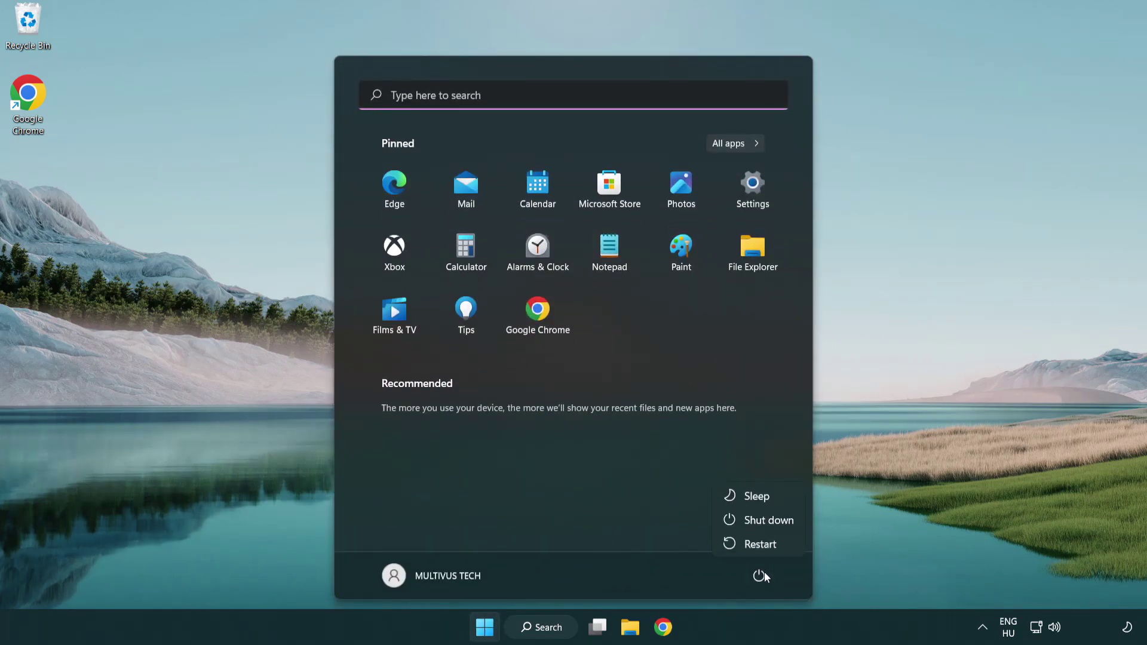